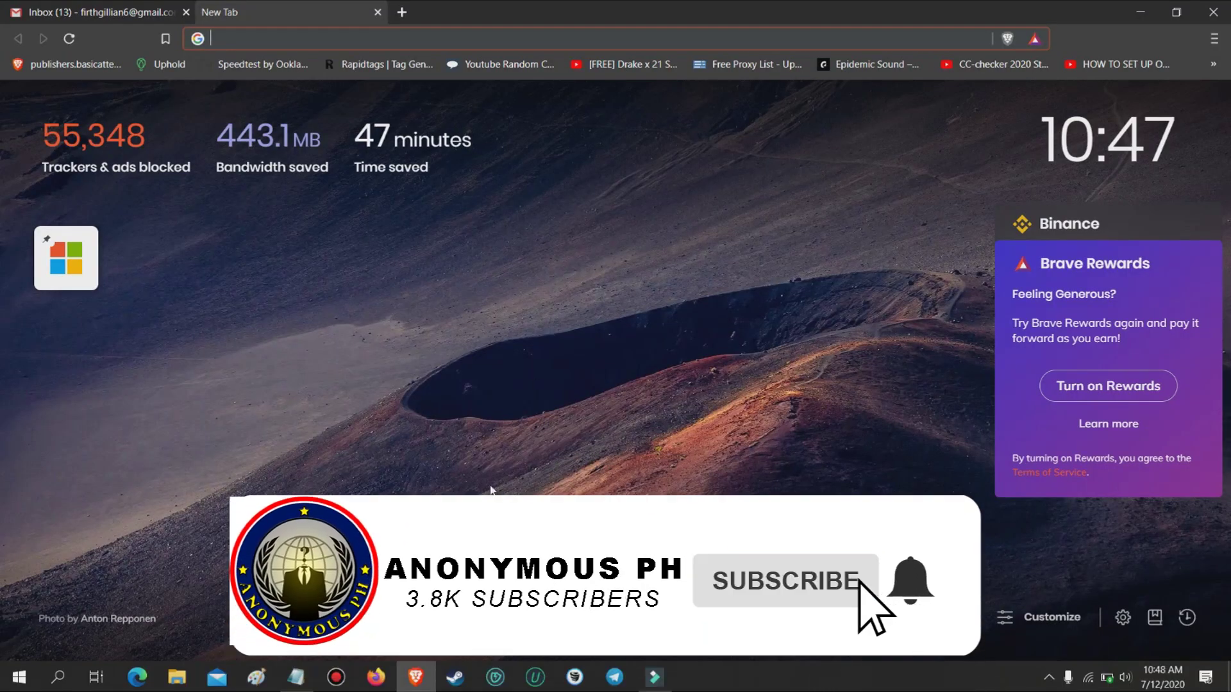
click(292, 684)
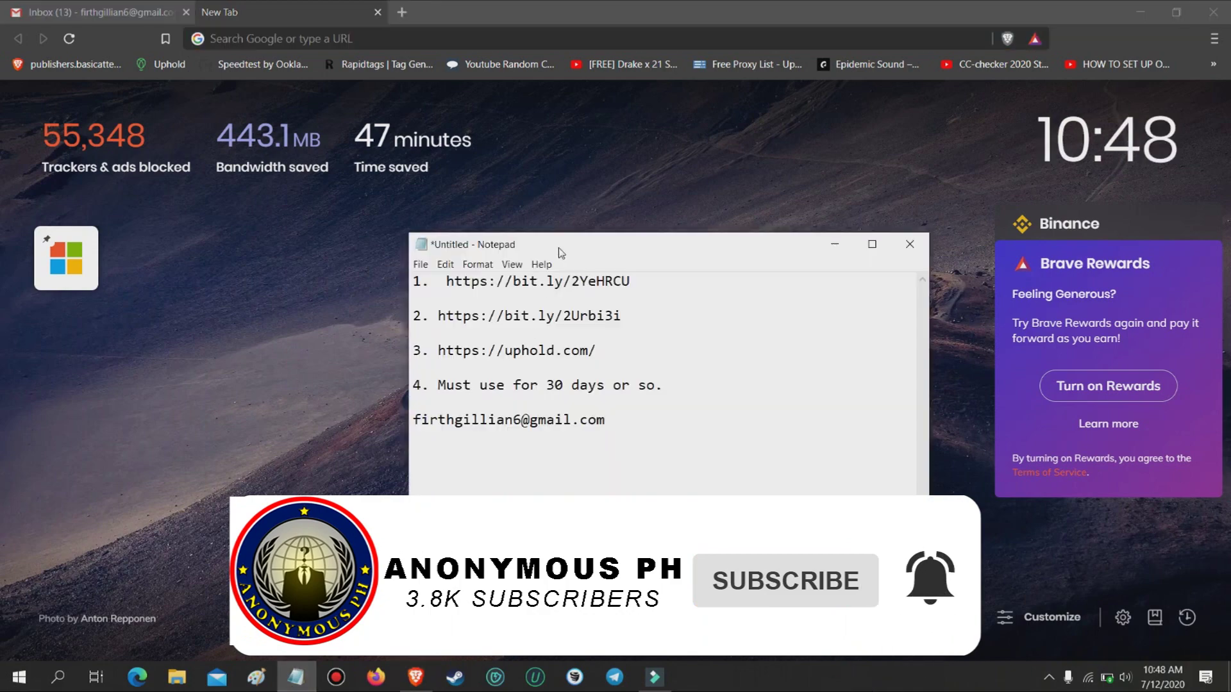
click(630, 282)
drag(630, 283, 449, 283)
key(ctrl+c)
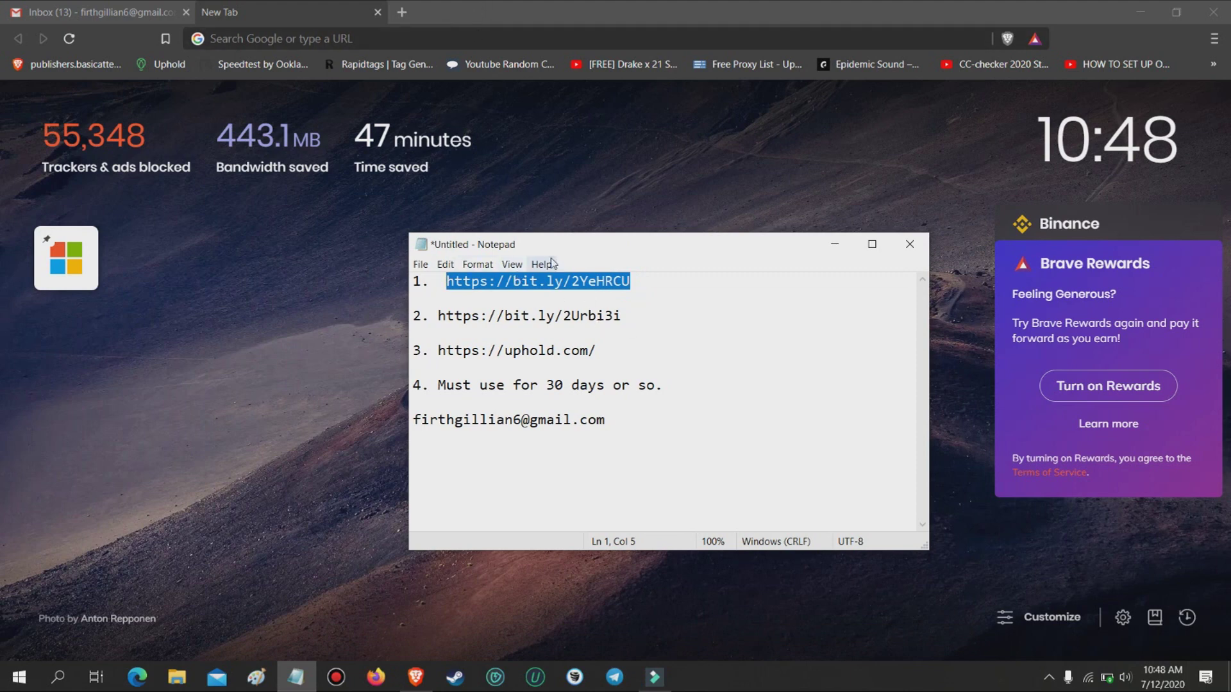
click(439, 36)
key(ctrl+v)
key(Return)
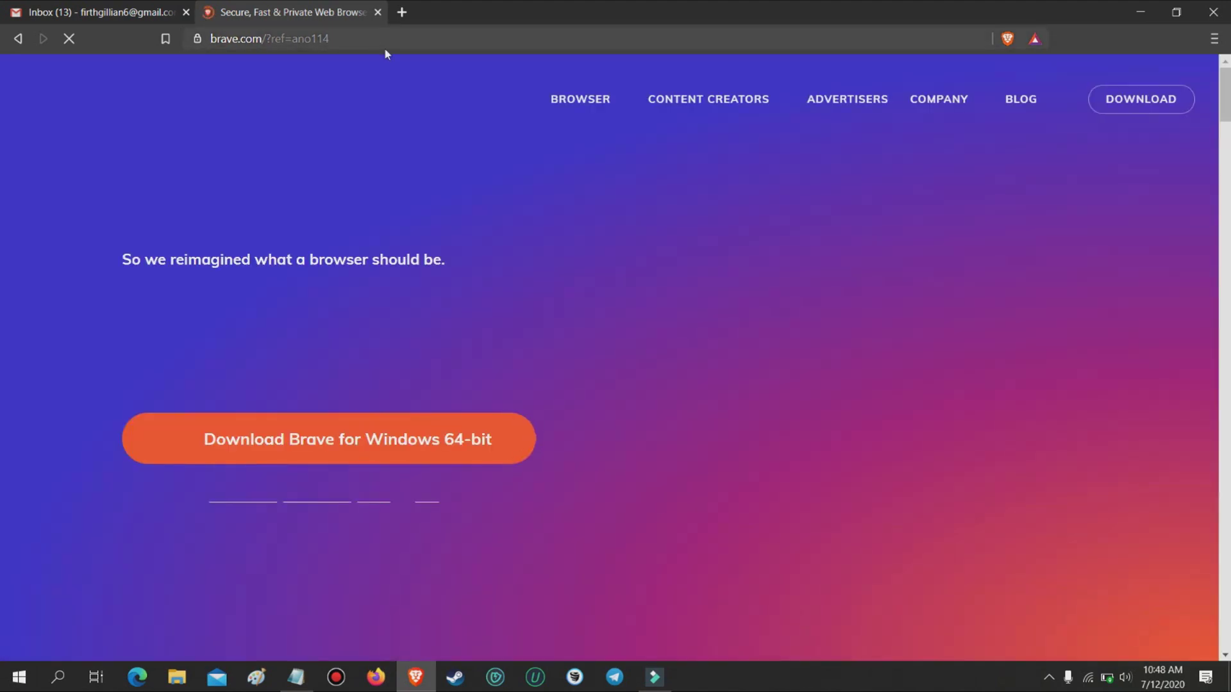
Step: Read the brave.com referral page, briefly highlighting the other-platforms line, down to the next section
scroll(511, 220, down, 1)
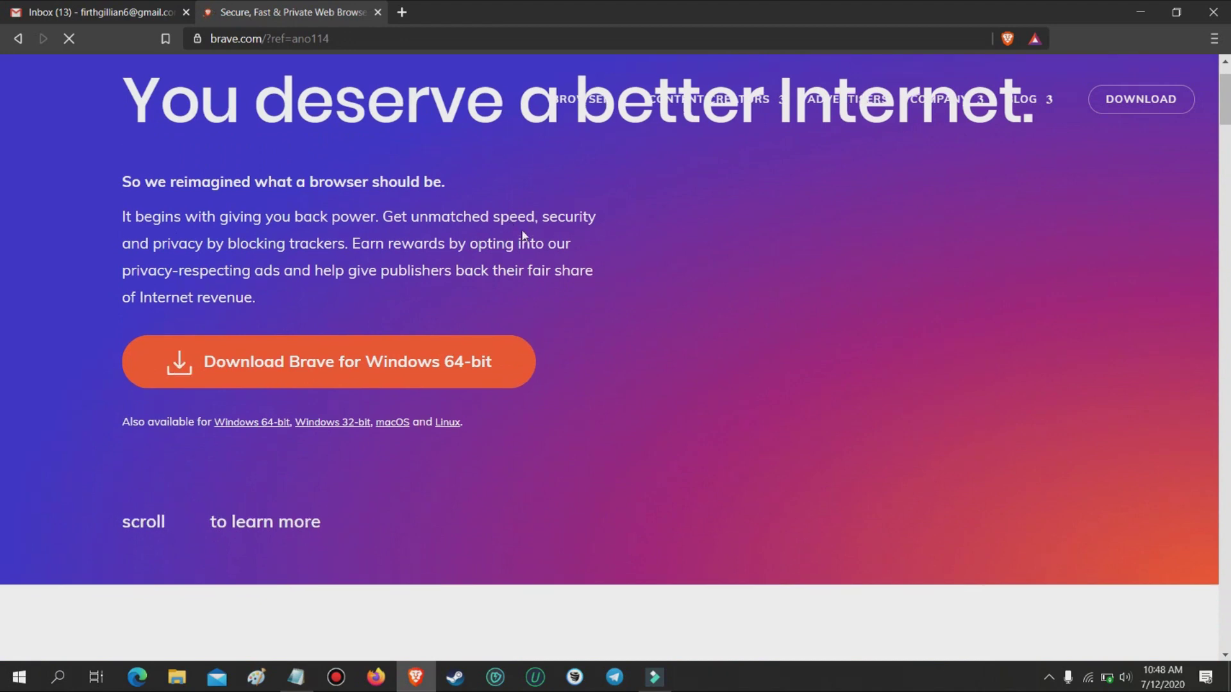
scroll(520, 231, up, 1)
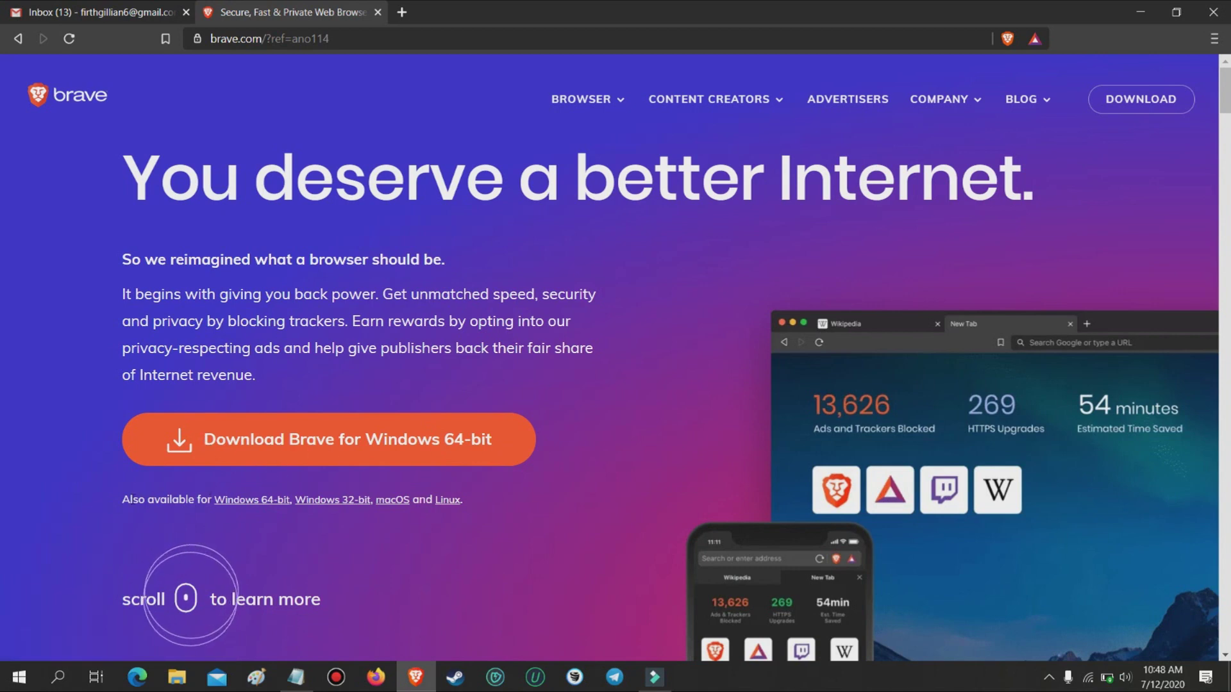
drag(118, 499, 475, 498)
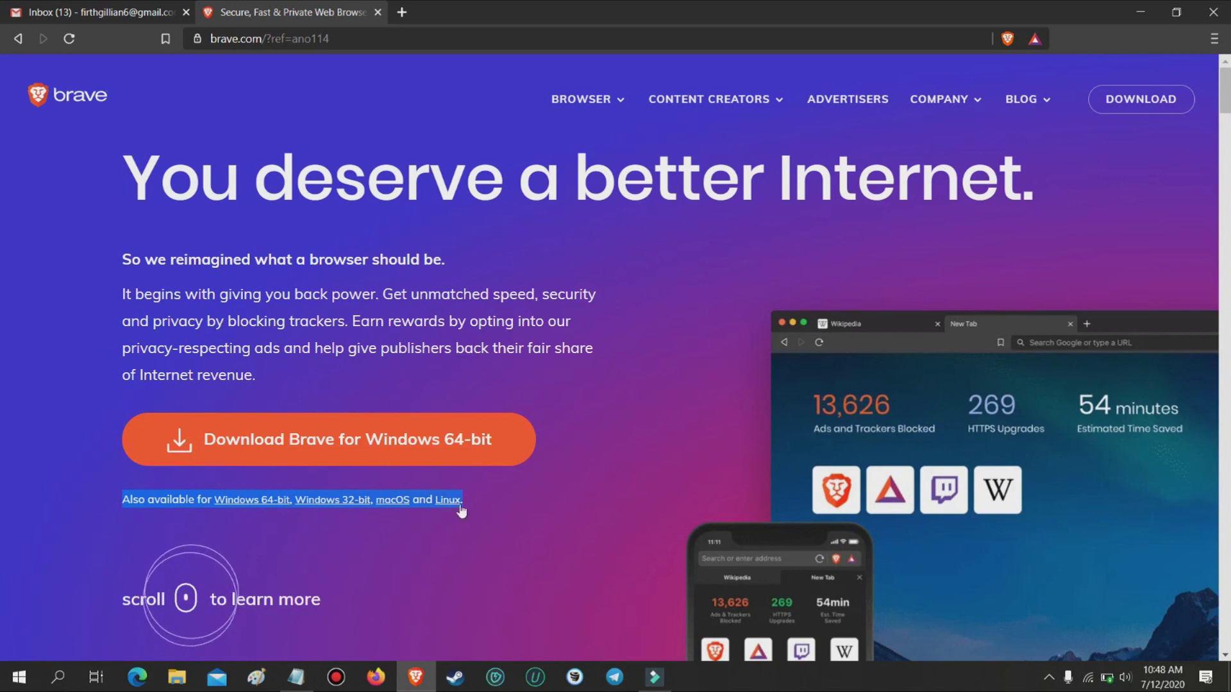
click(269, 504)
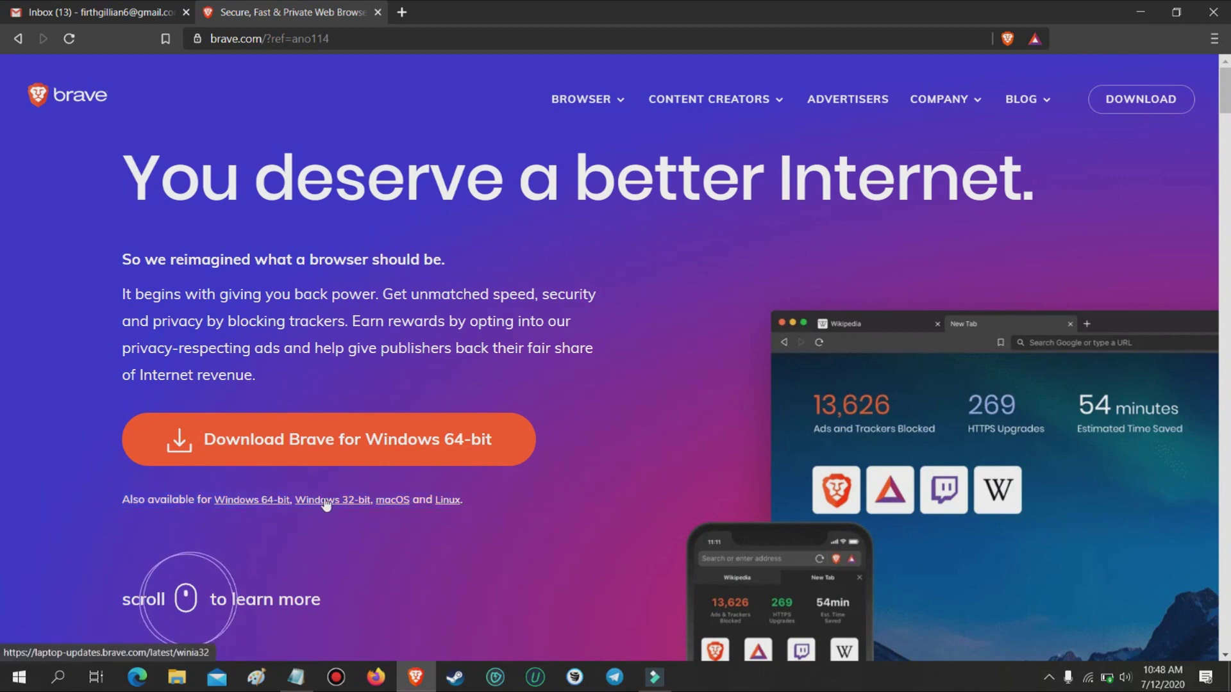
scroll(545, 487, down, 8)
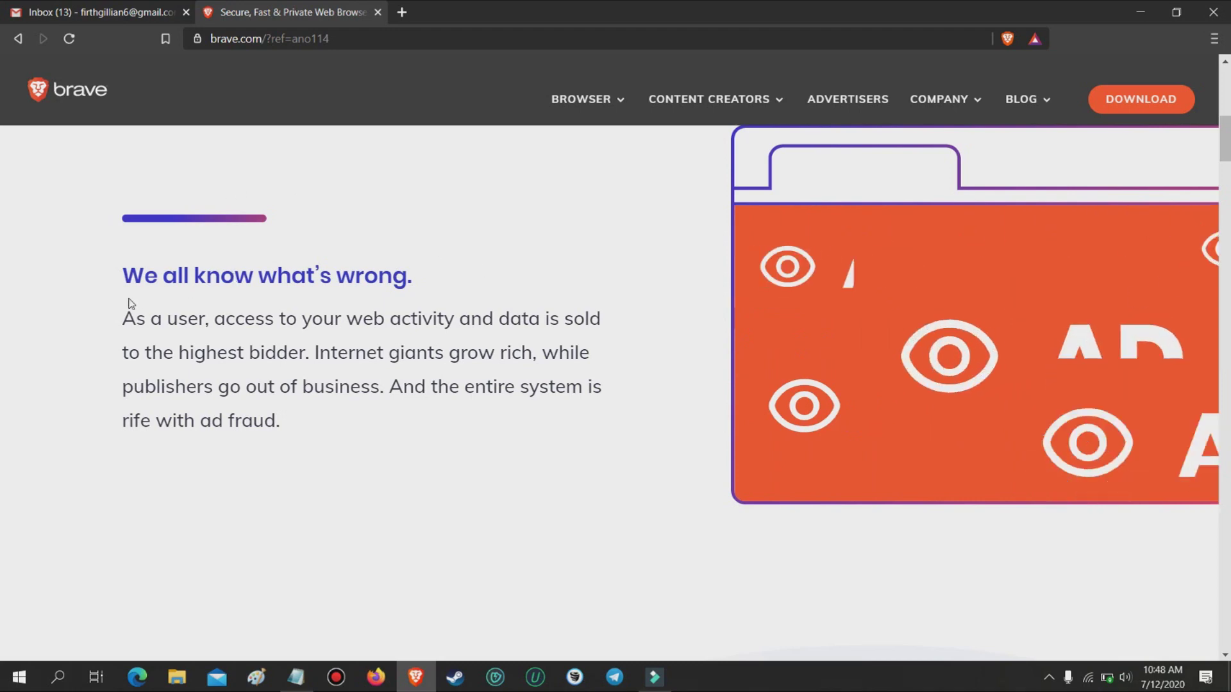
Step: Read the privacy section paragraphs, highlighting and clearing their opening and closing lines
drag(123, 277, 591, 353)
click(109, 326)
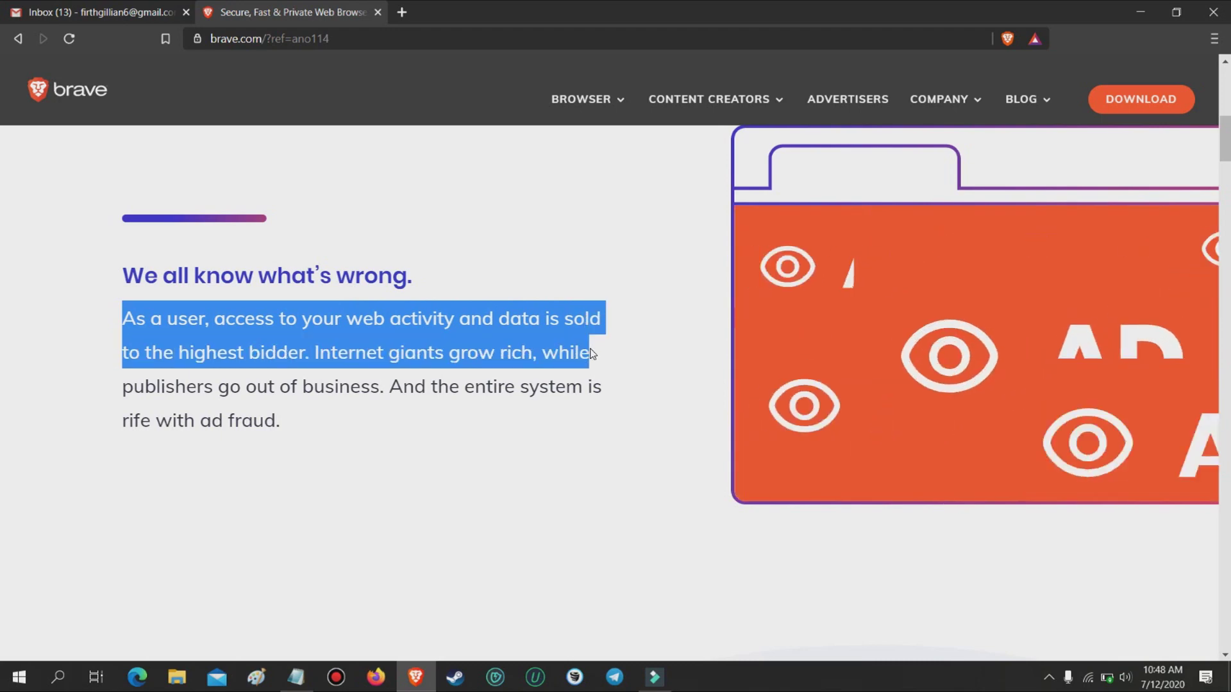
click(412, 354)
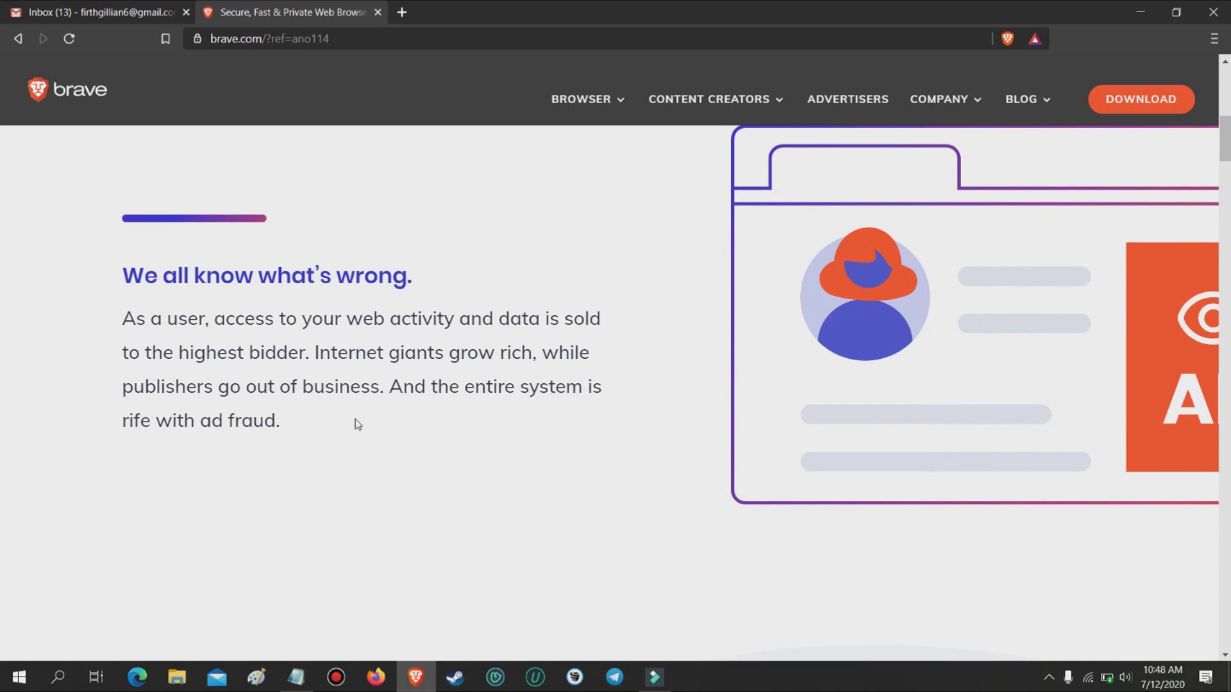
drag(316, 426, 121, 316)
click(344, 432)
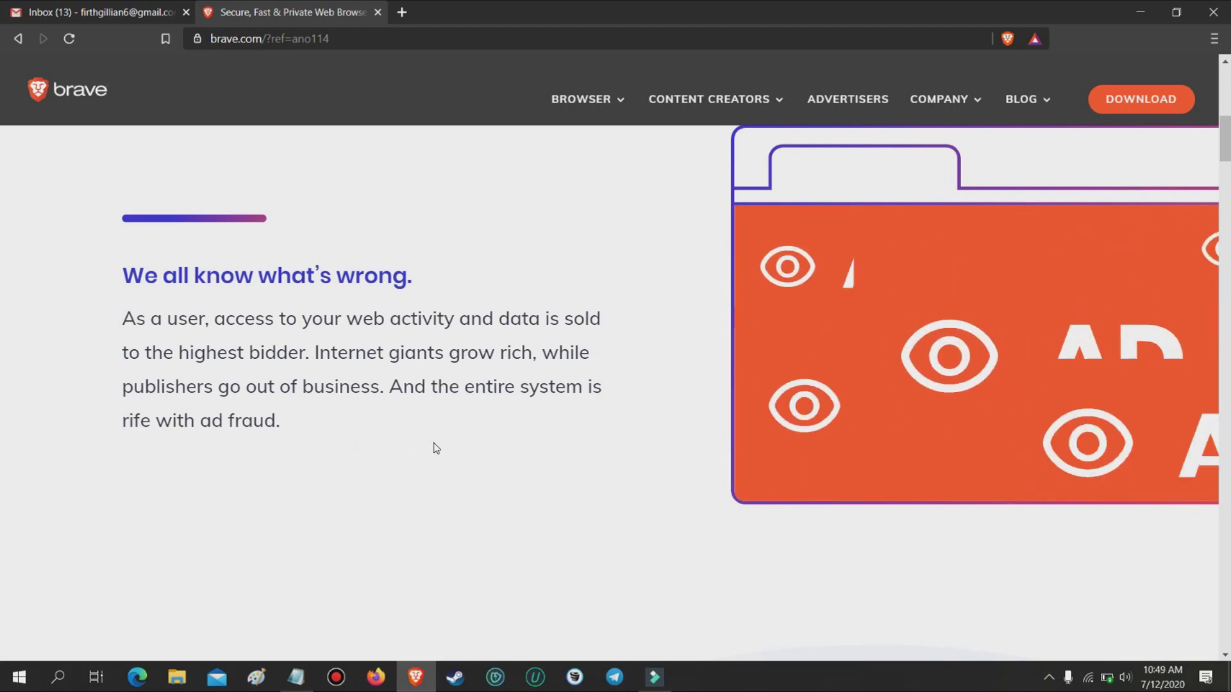
Step: Highlight the Brave Shields heading 'Block data-grabbing ads and trackers' and open a new tab
scroll(436, 448, down, 12)
scroll(435, 449, down, 10)
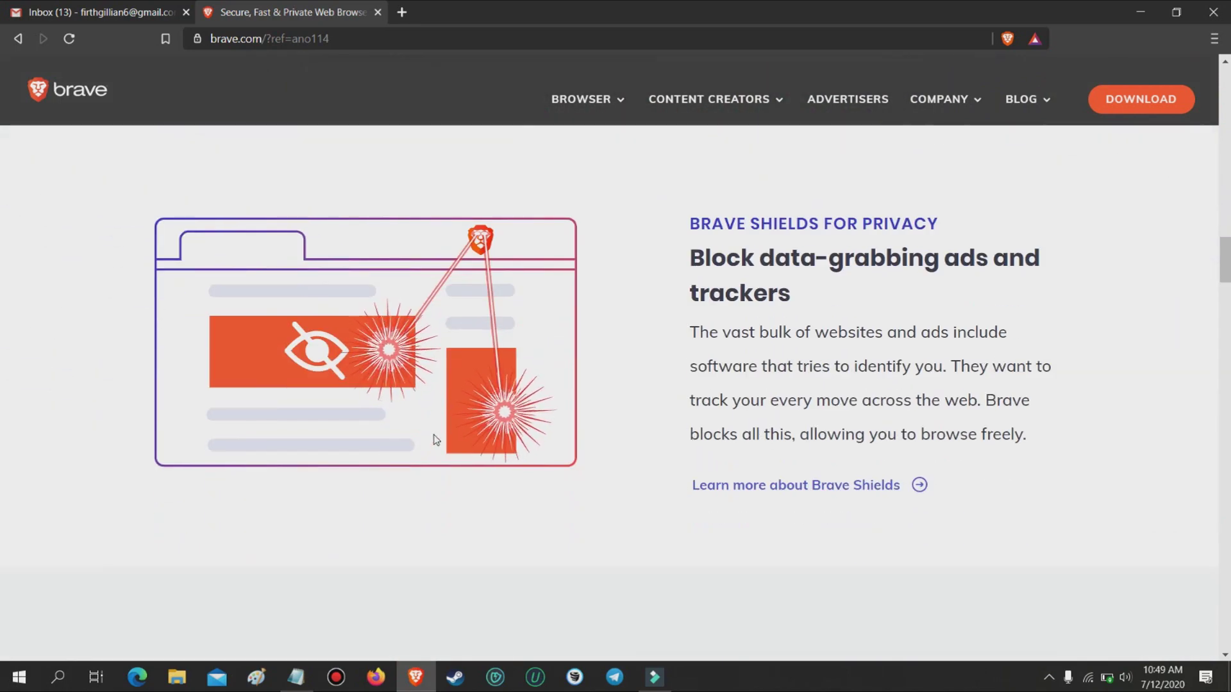
click(673, 254)
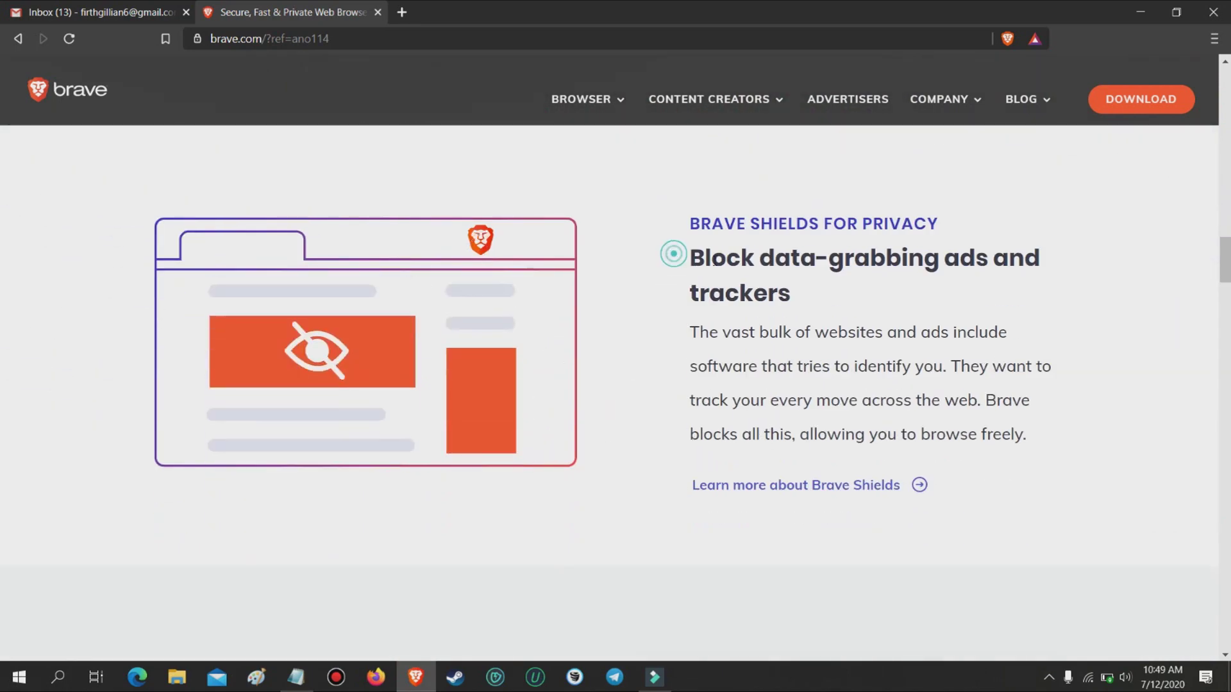
drag(673, 253, 827, 297)
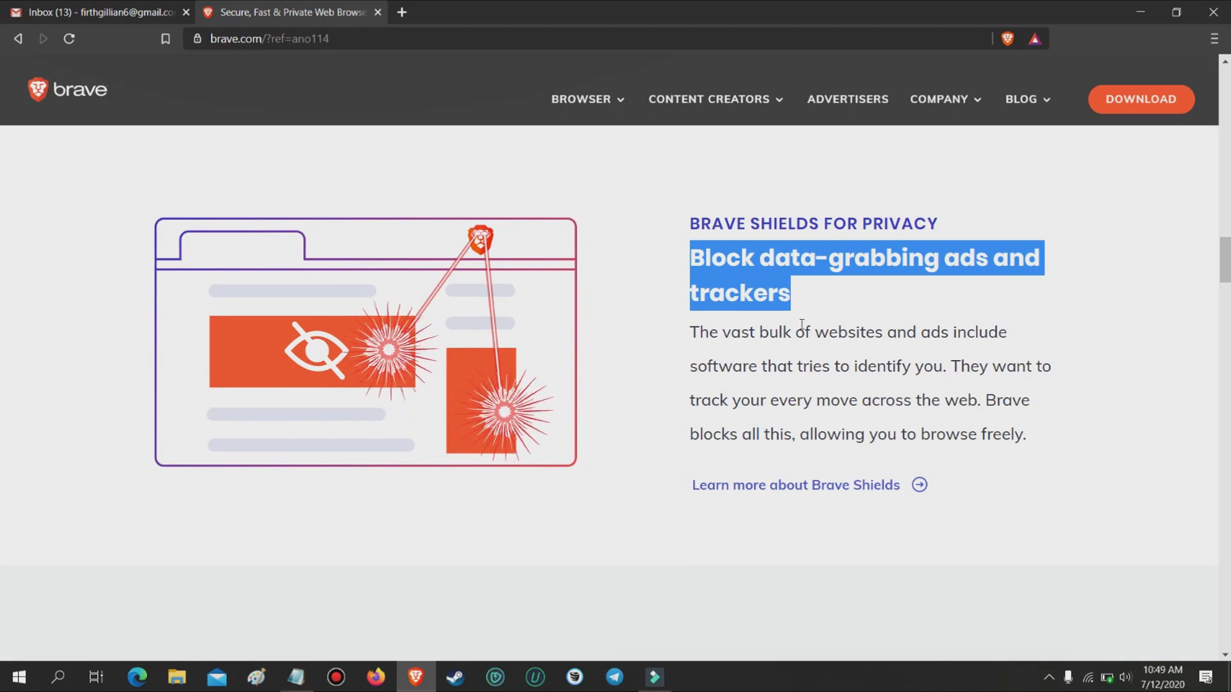
click(401, 11)
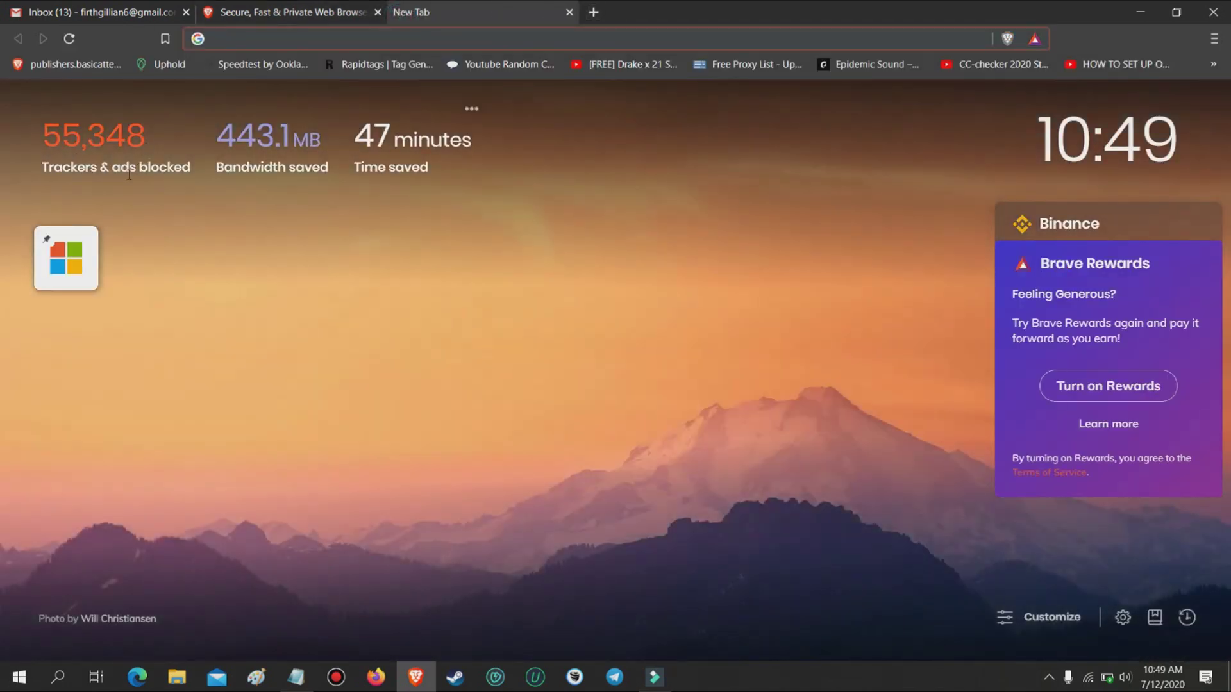
drag(165, 179, 71, 168)
click(137, 162)
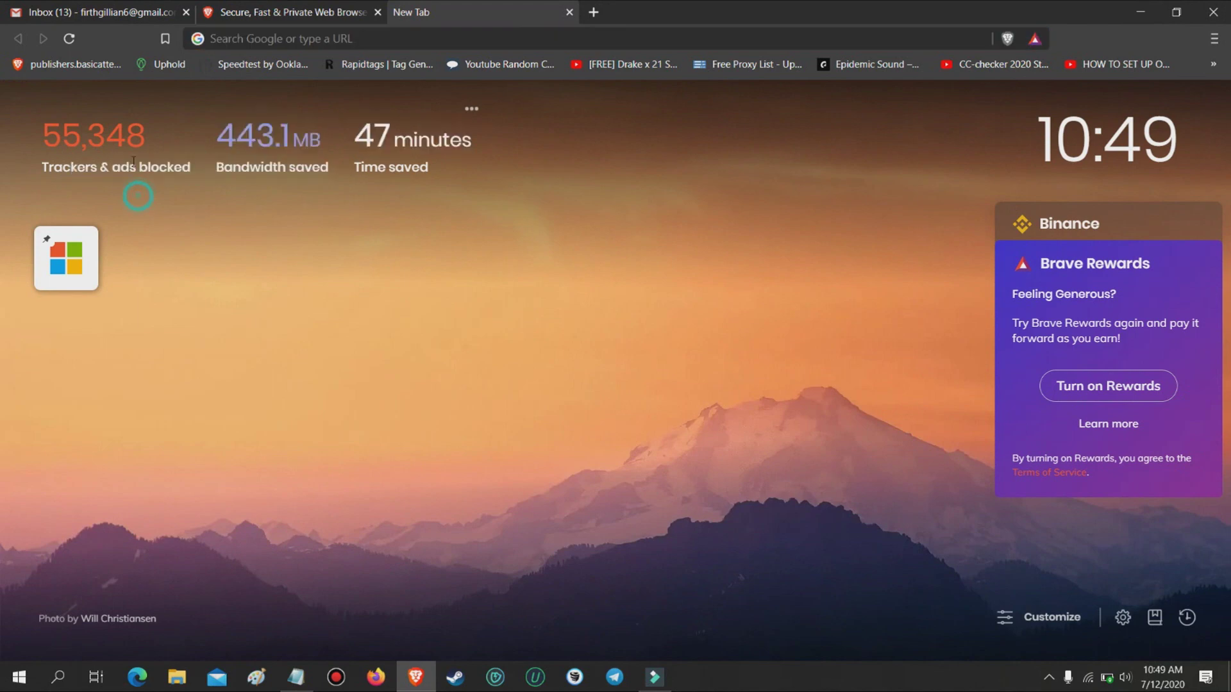
drag(334, 168, 41, 138)
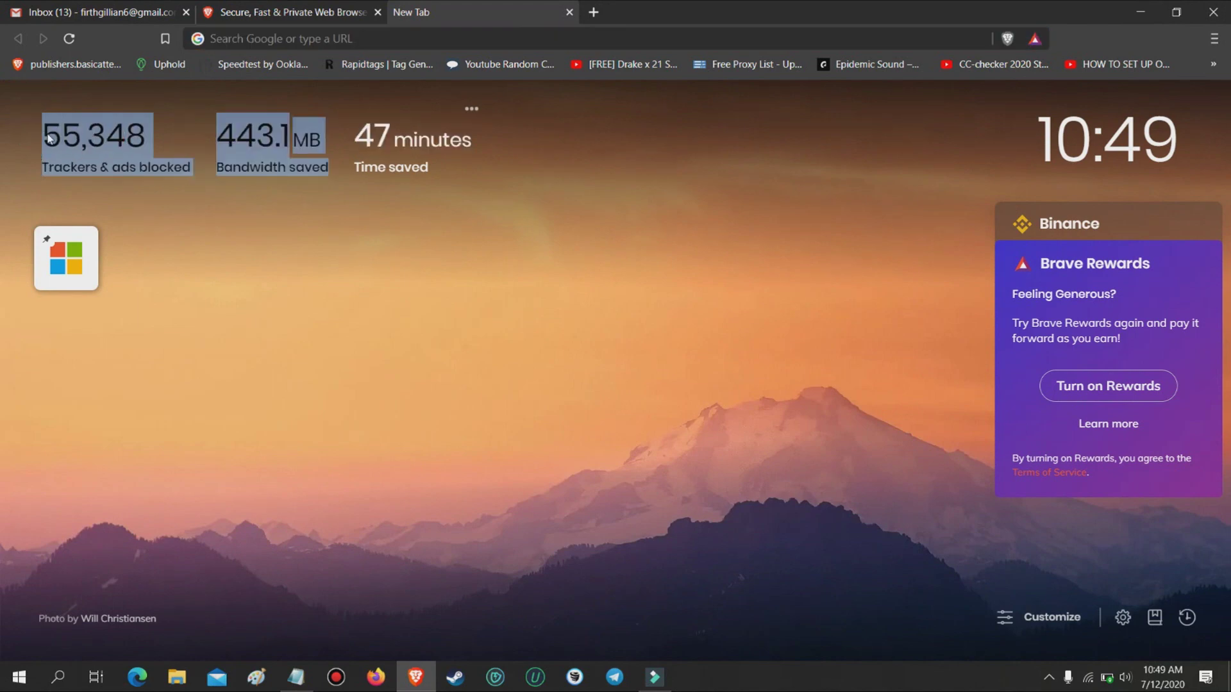
click(149, 173)
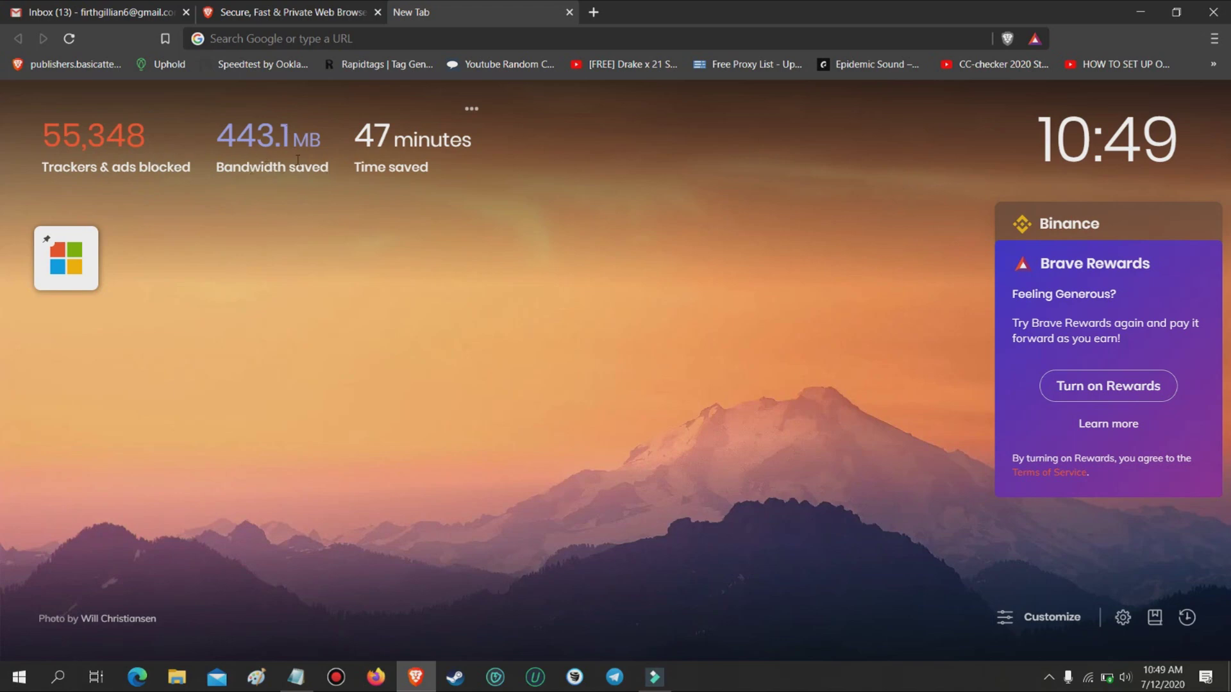
Step: Back on brave.com, scroll to the warp speed section and highlight its text through 'Get the browser now'
click(325, 9)
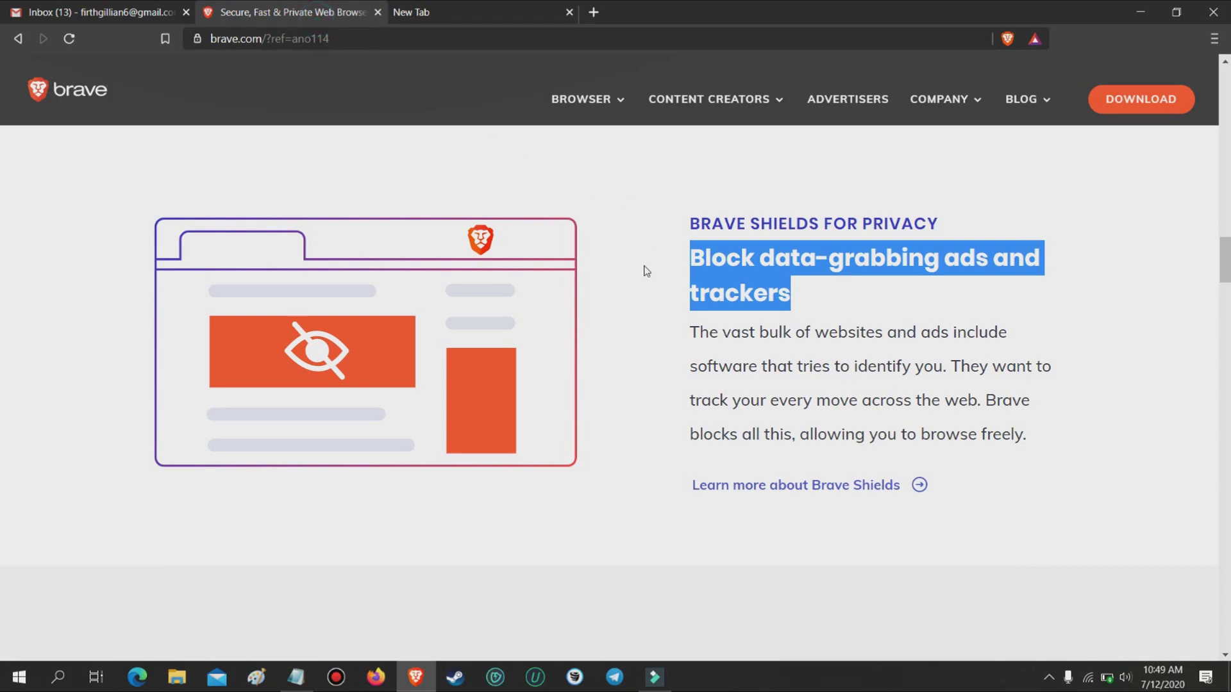
scroll(547, 274, down, 5)
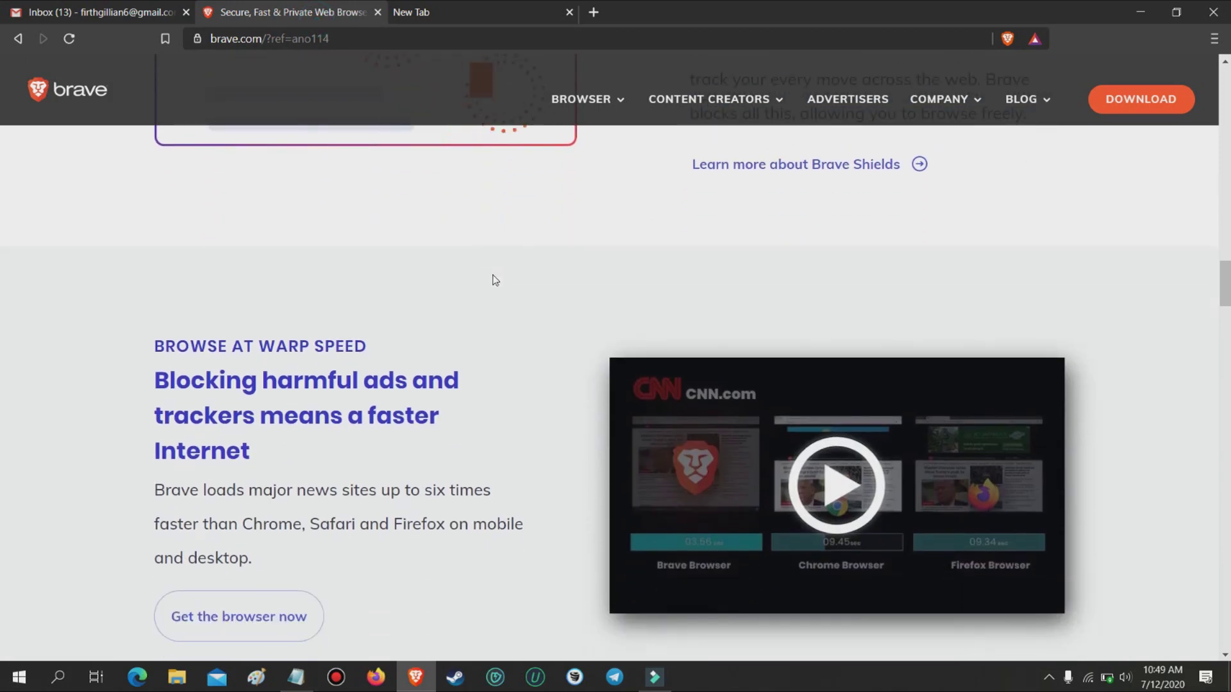
scroll(495, 280, down, 1)
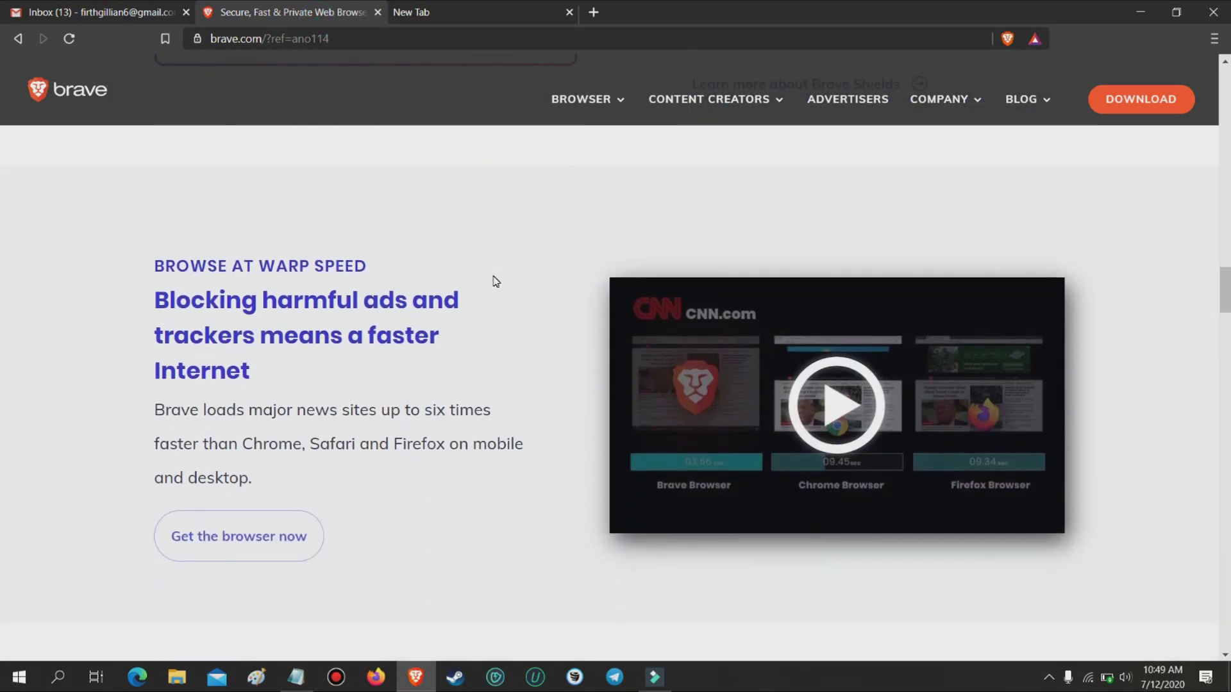
scroll(495, 280, down, 1)
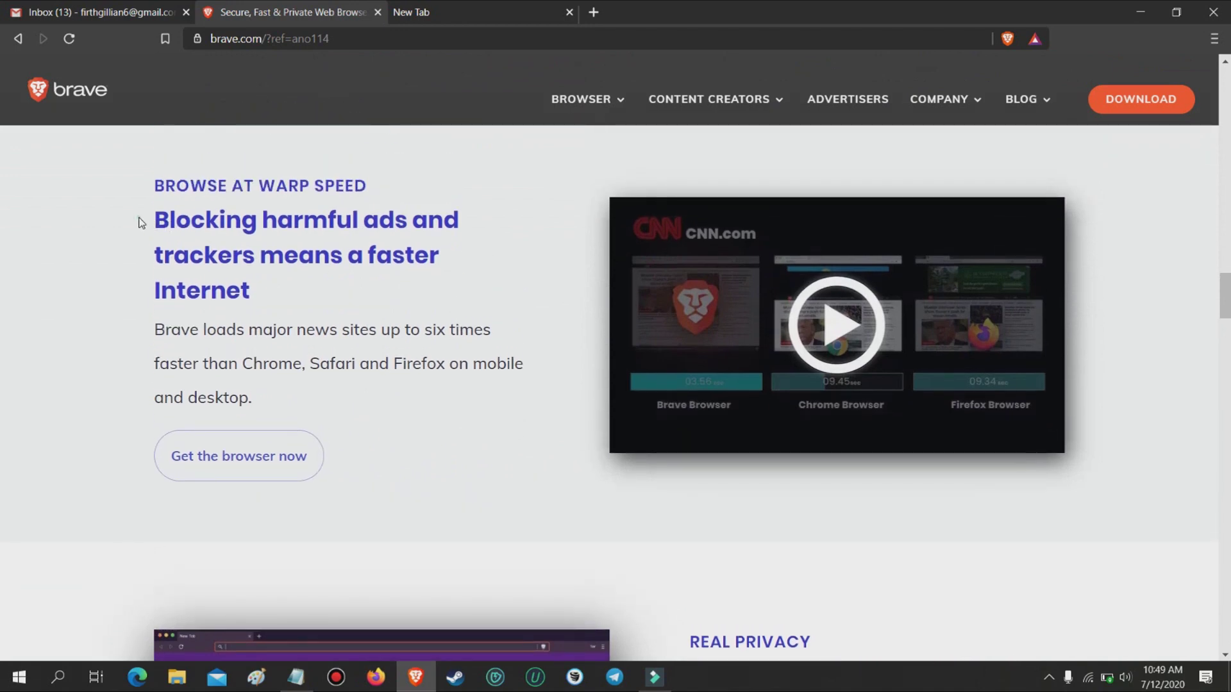
drag(142, 223, 256, 256)
click(276, 288)
drag(142, 218, 200, 249)
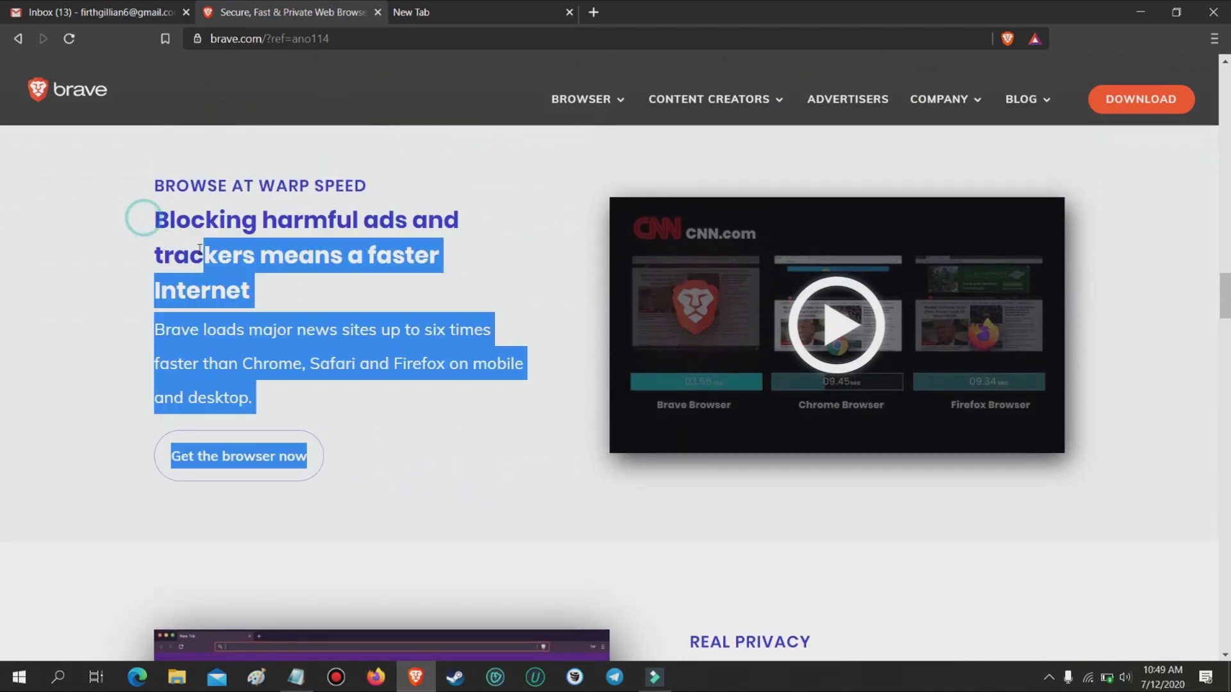
click(295, 299)
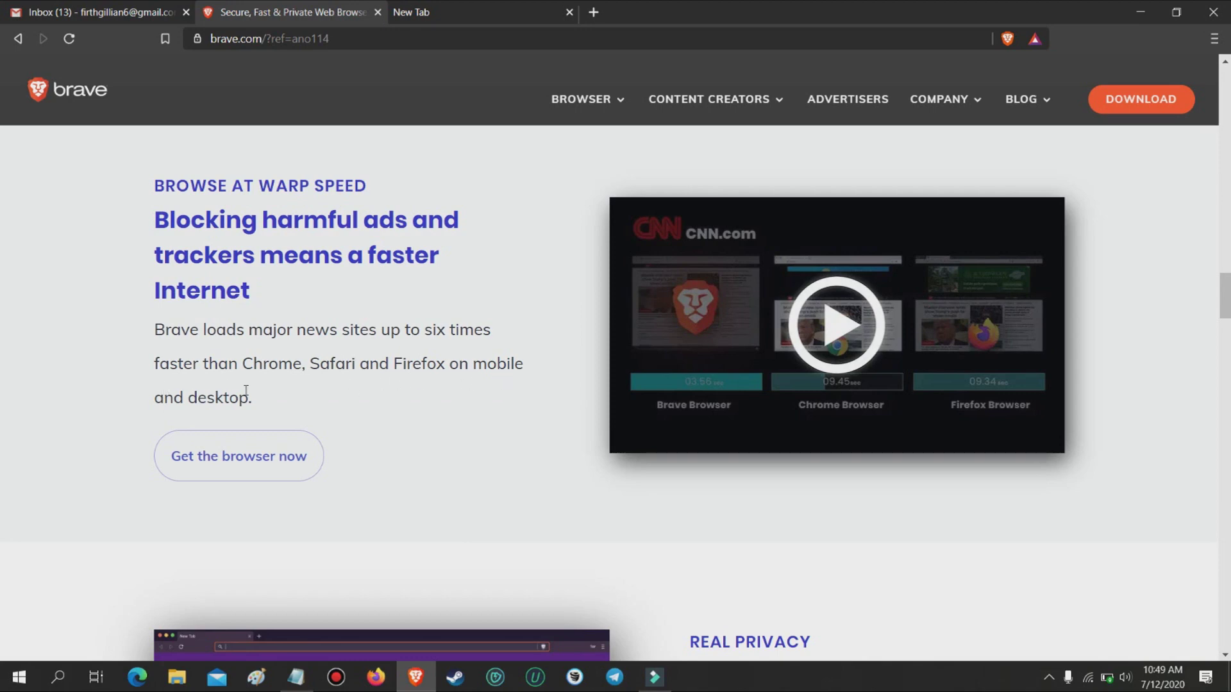
Step: Highlight the 'Browse much more privately with Tor' heading, then start the Windows 64-bit download
scroll(303, 390, down, 2)
scroll(346, 366, down, 2)
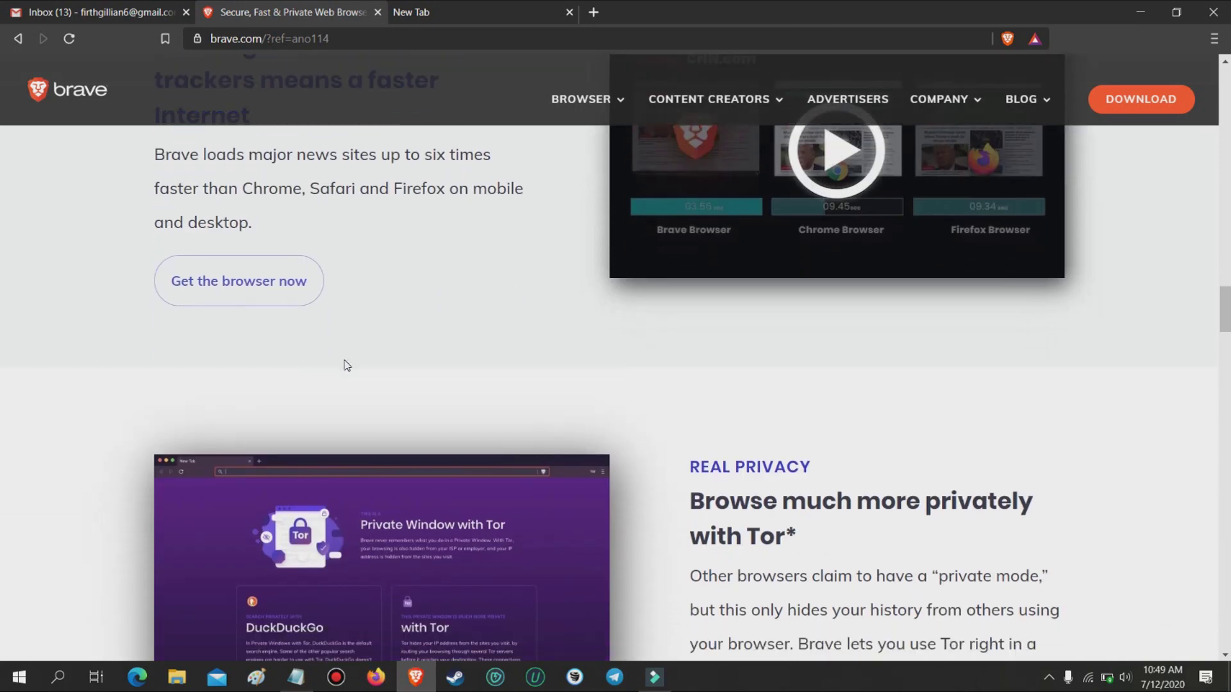
scroll(658, 264, down, 1)
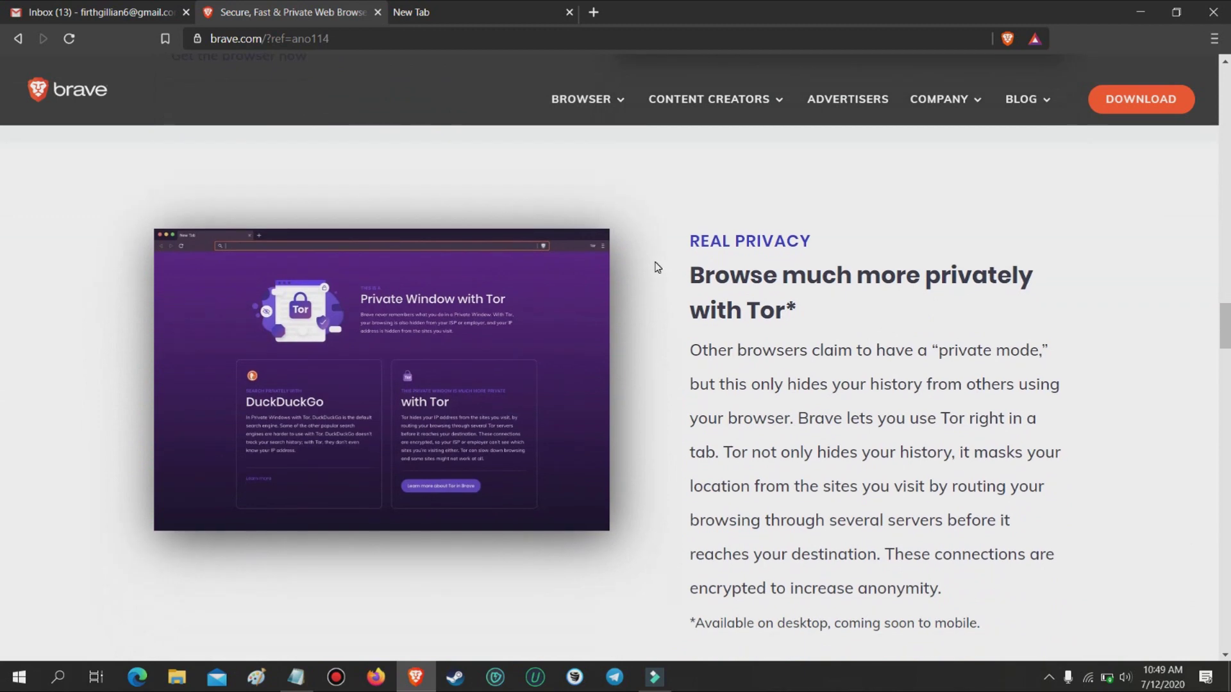
drag(686, 276, 872, 317)
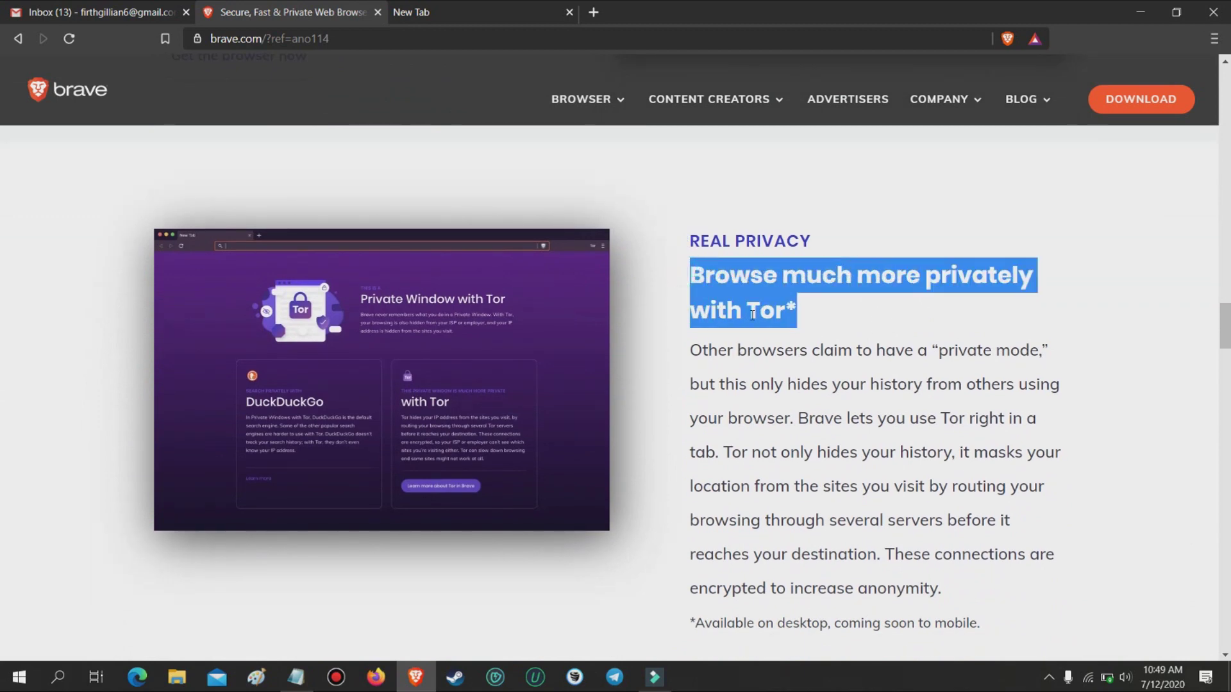
scroll(477, 241, up, 20)
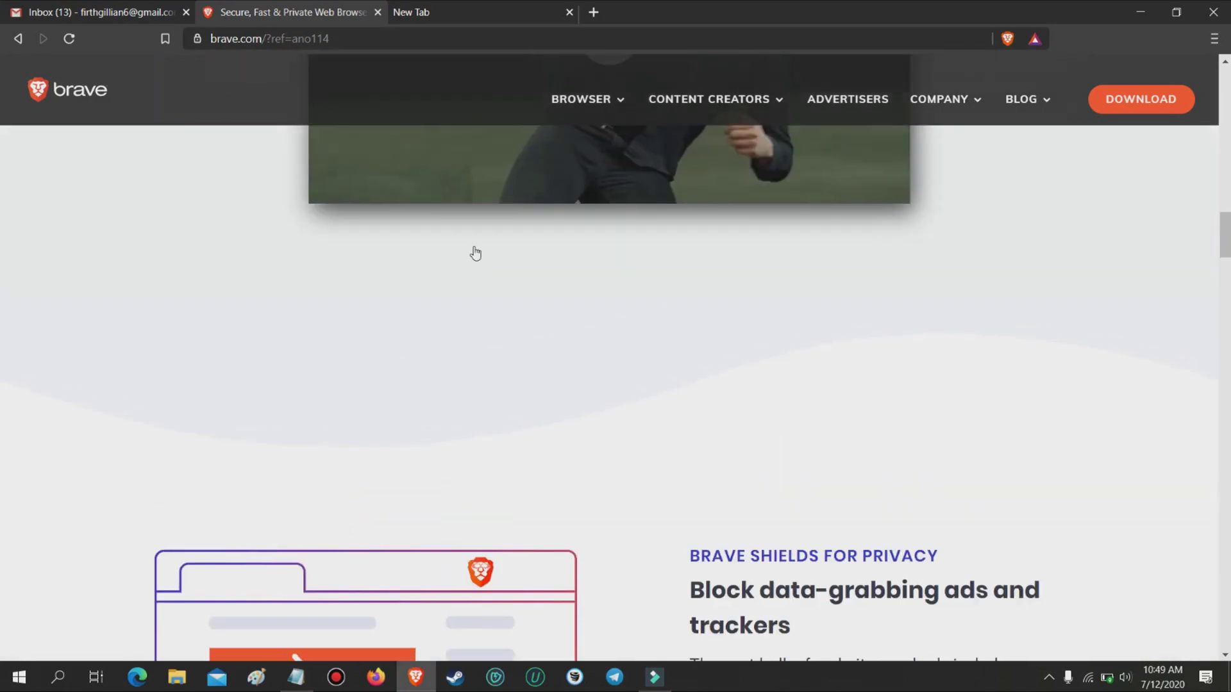
scroll(475, 251, up, 5)
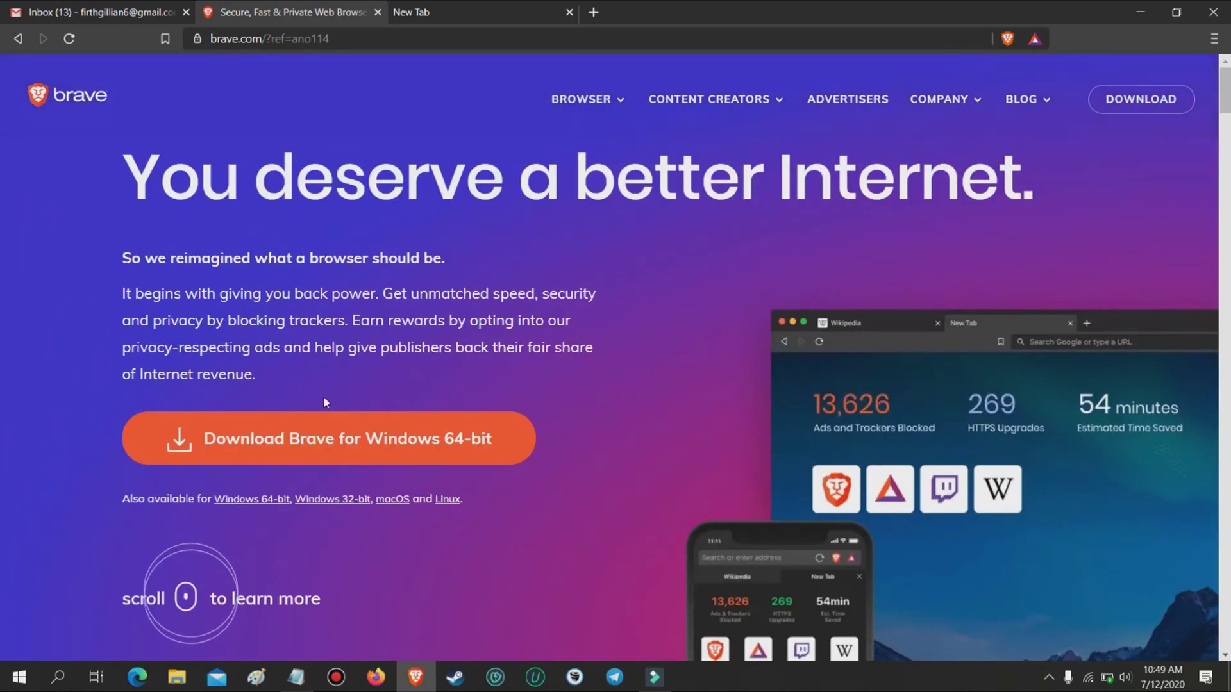
click(309, 451)
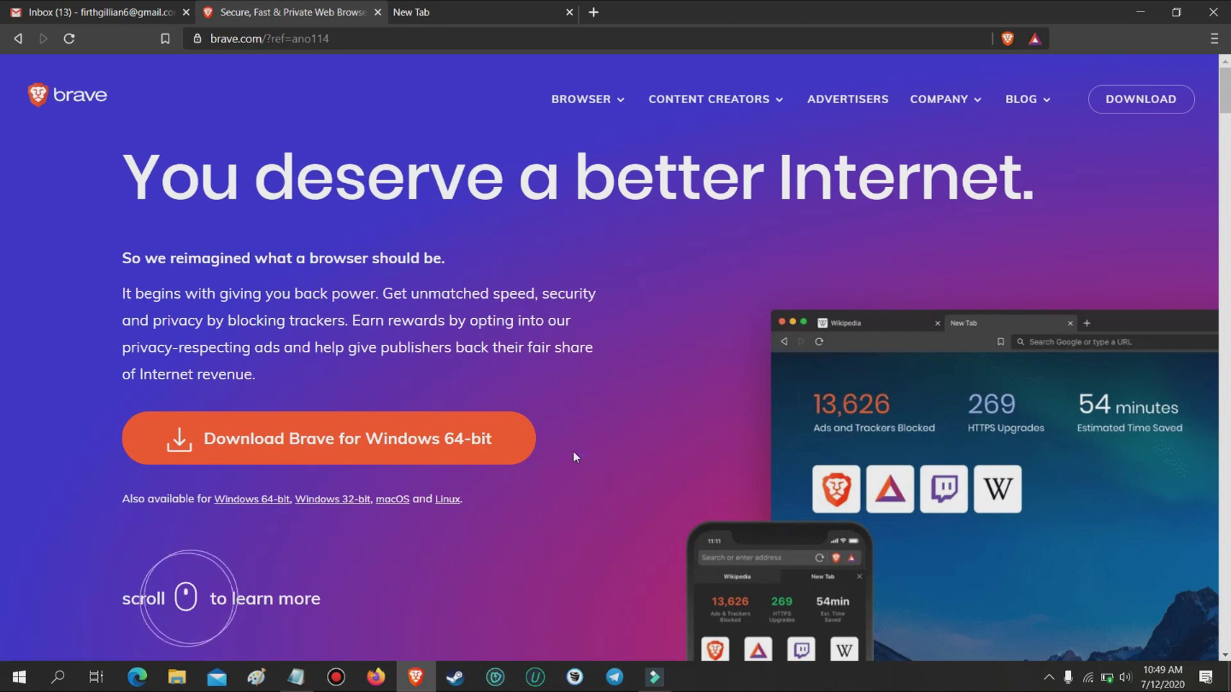
Step: Copy the second saved link from the Notepad notes
click(295, 677)
drag(438, 315, 622, 316)
key(ctrl+c)
click(595, 112)
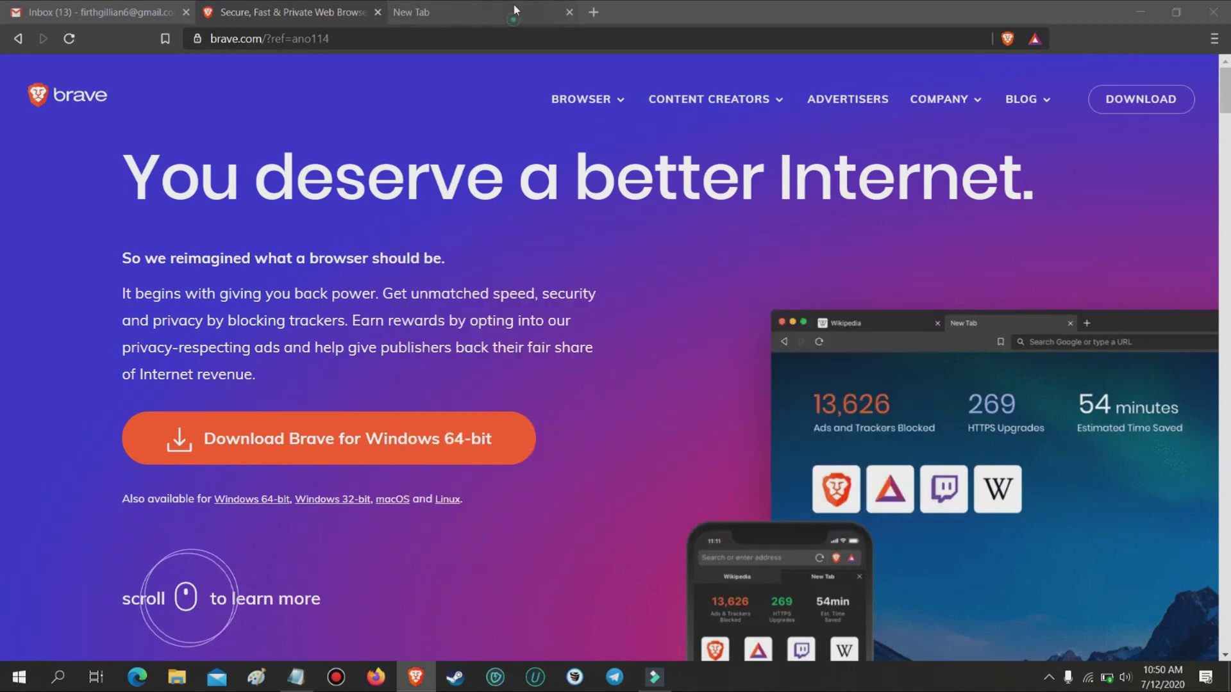
Step: Load the copied bit.ly link in the new tab and read the 'Earn more for content you publish' page
click(417, 12)
click(434, 39)
key(ctrl+v)
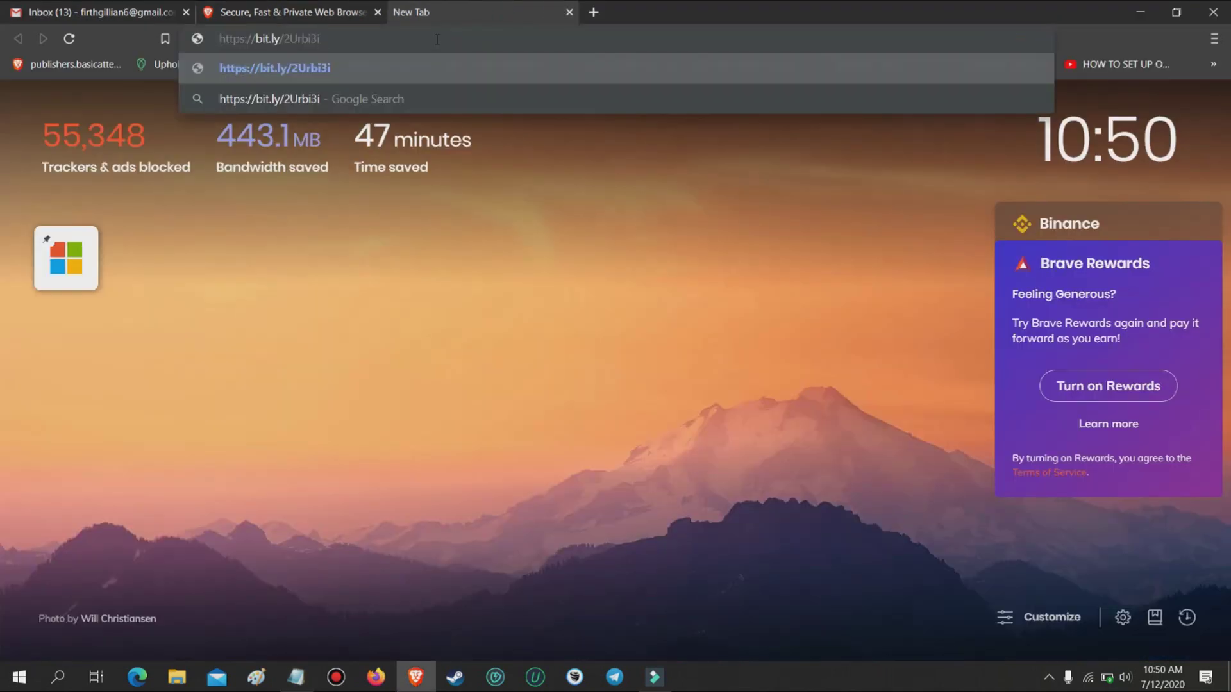
key(Return)
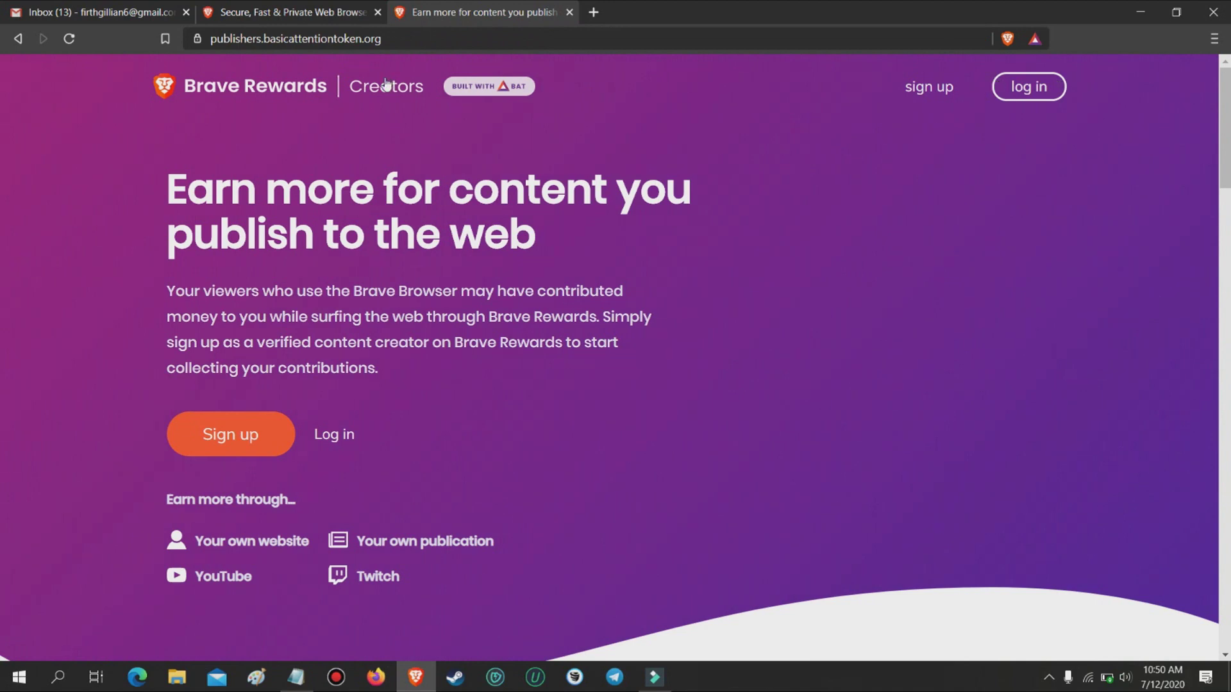
drag(160, 182, 590, 216)
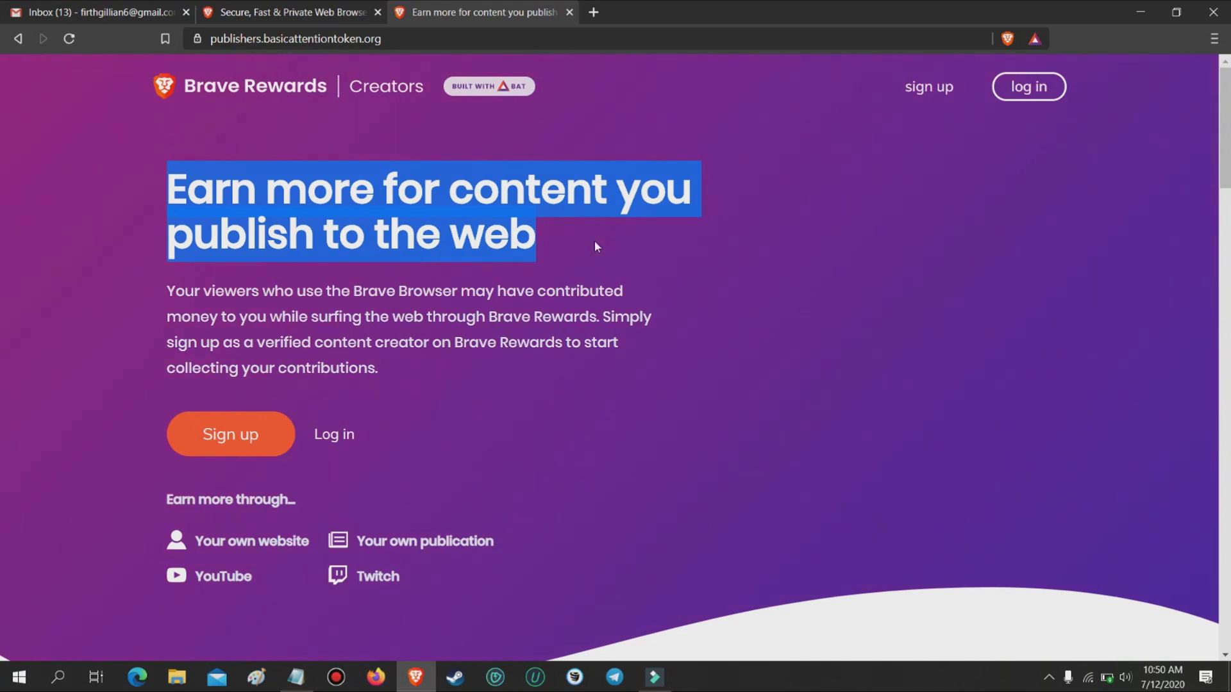
drag(157, 291, 421, 360)
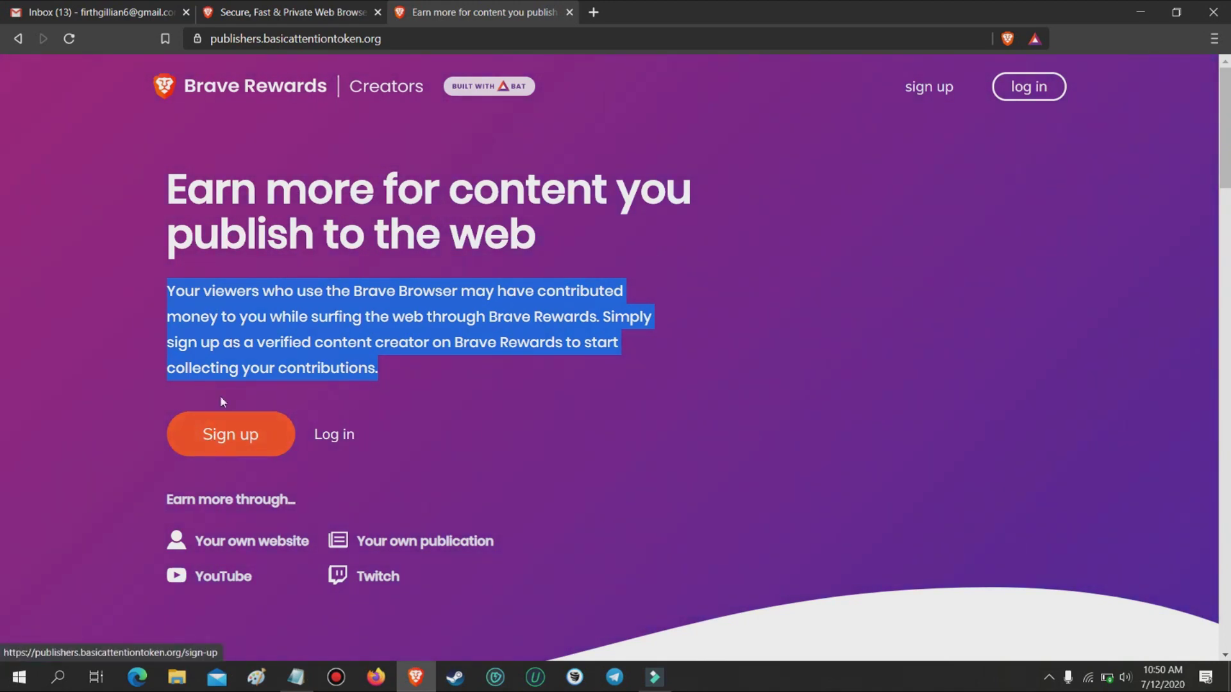
Step: Open the creator sign-up form and cut the saved e-mail address from the notes
click(229, 438)
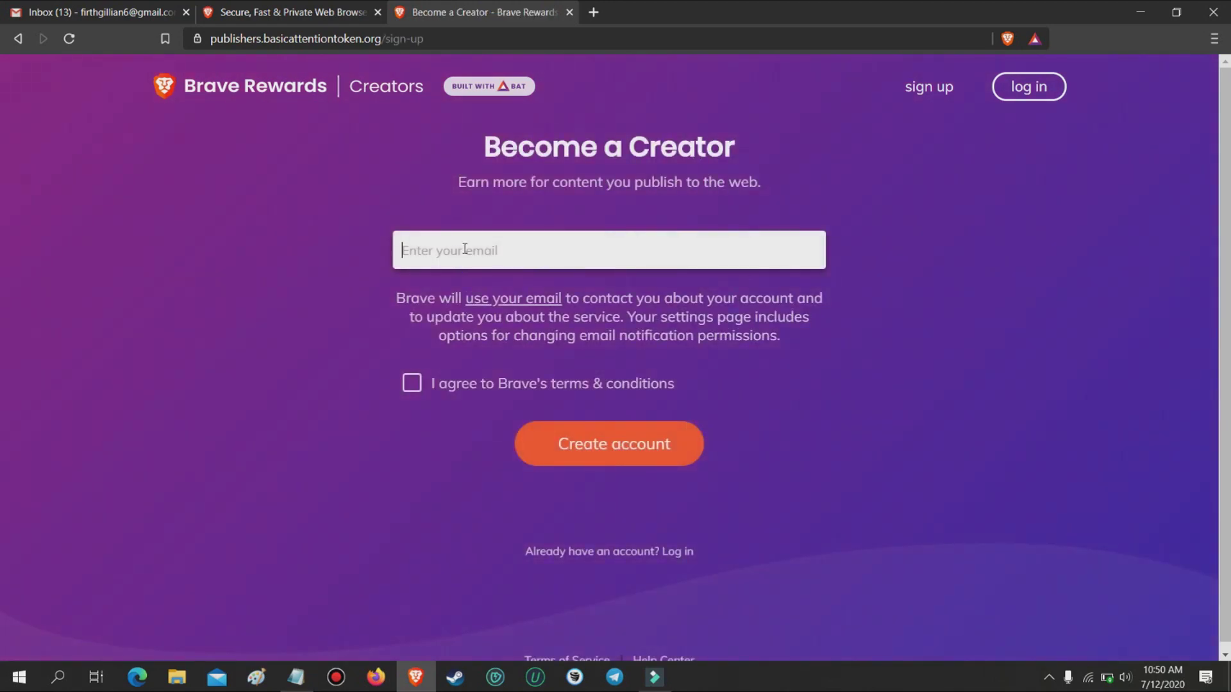
click(294, 677)
drag(610, 419, 413, 420)
key(ctrl+x)
click(265, 412)
Step: Enter the e-mail address, accept the terms and conditions, and create the creator account
click(515, 239)
key(ctrl+v)
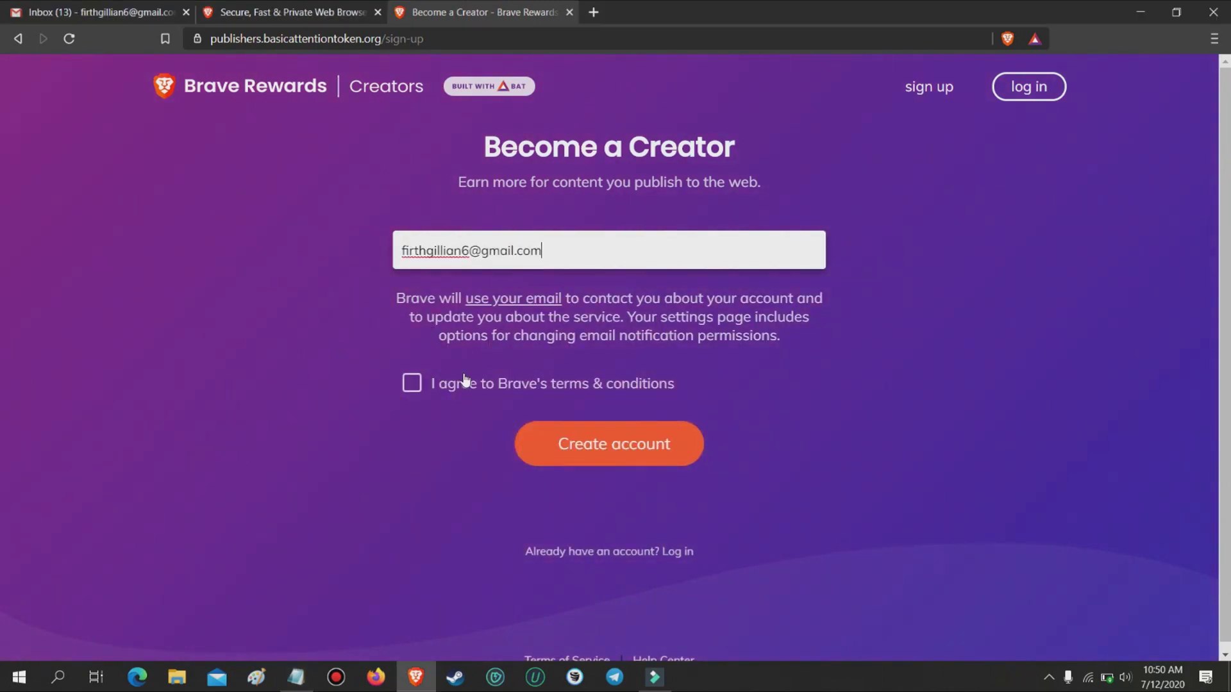
click(408, 384)
click(603, 447)
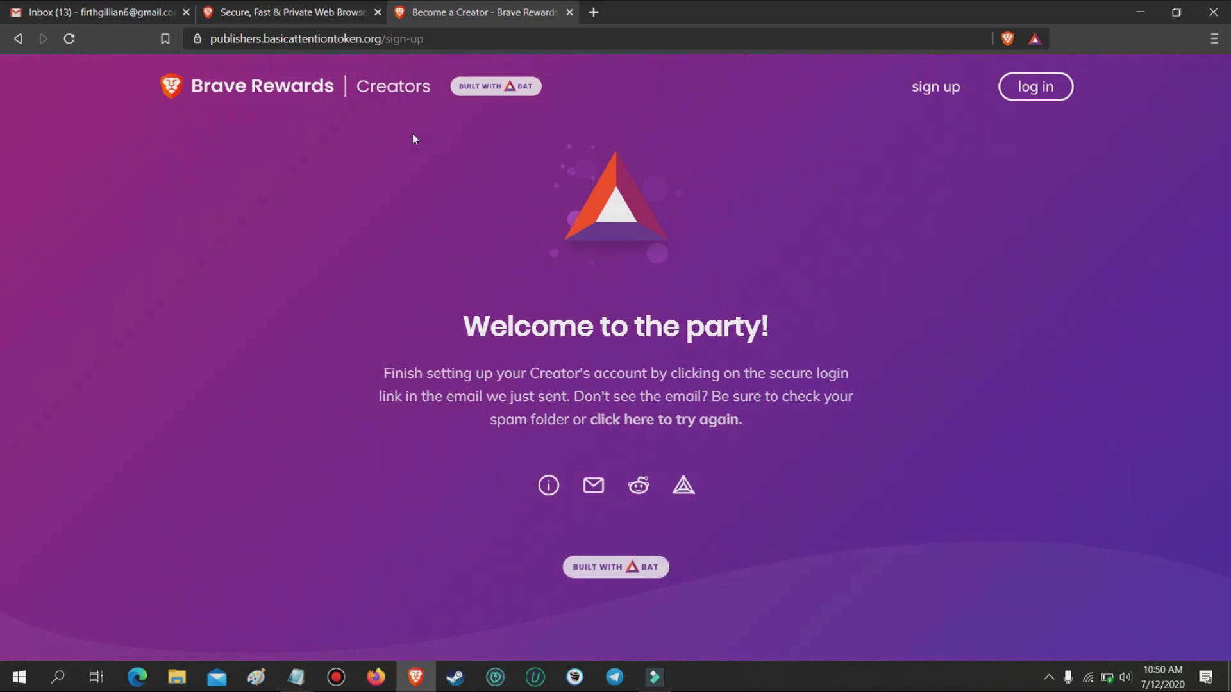
Step: Open the 'Verify your Brave Rewards email address' message in Gmail and follow its verify link
click(108, 7)
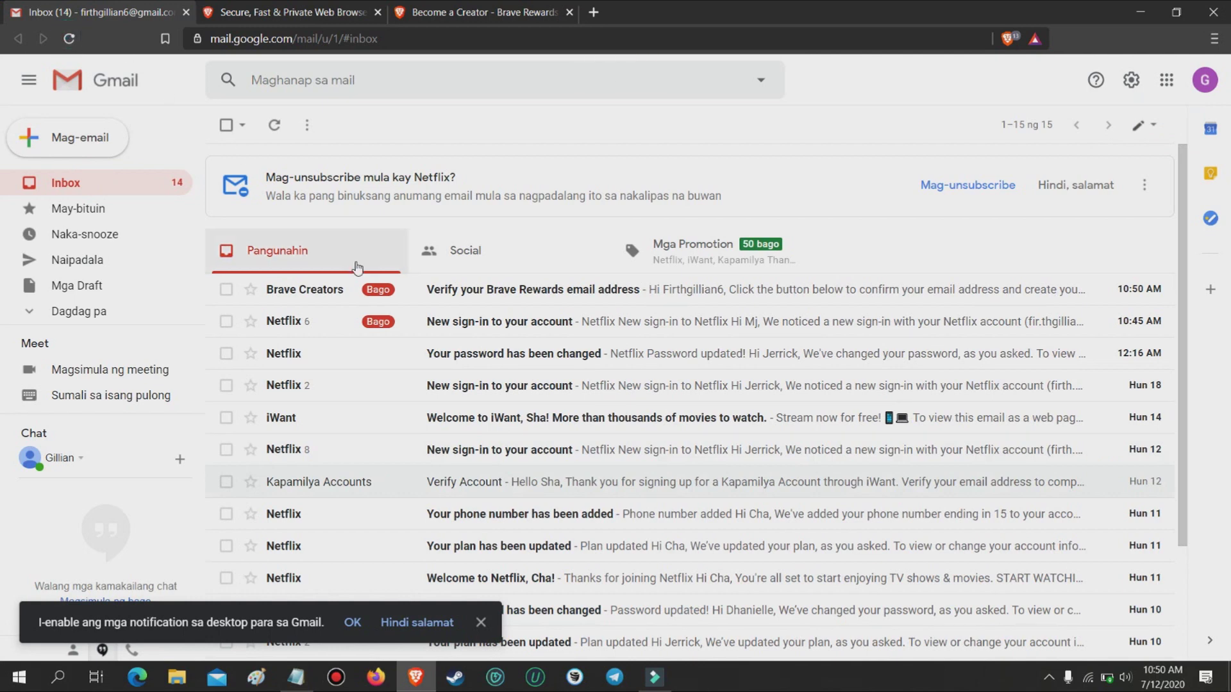
click(428, 289)
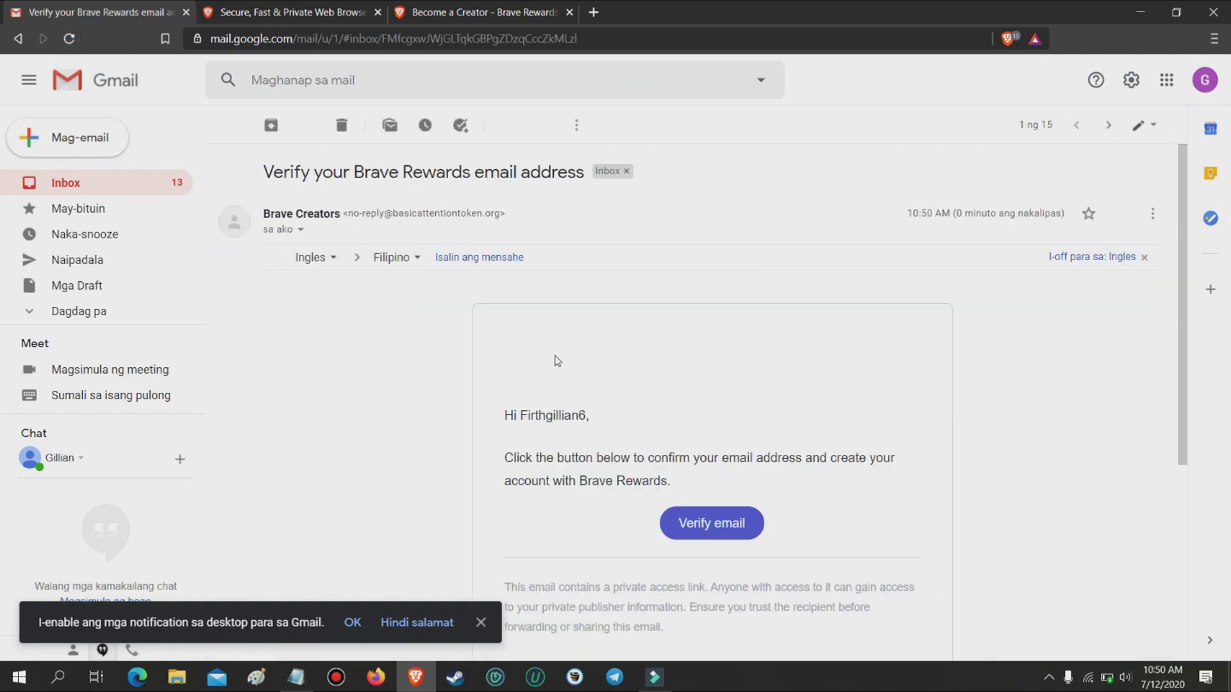
click(701, 536)
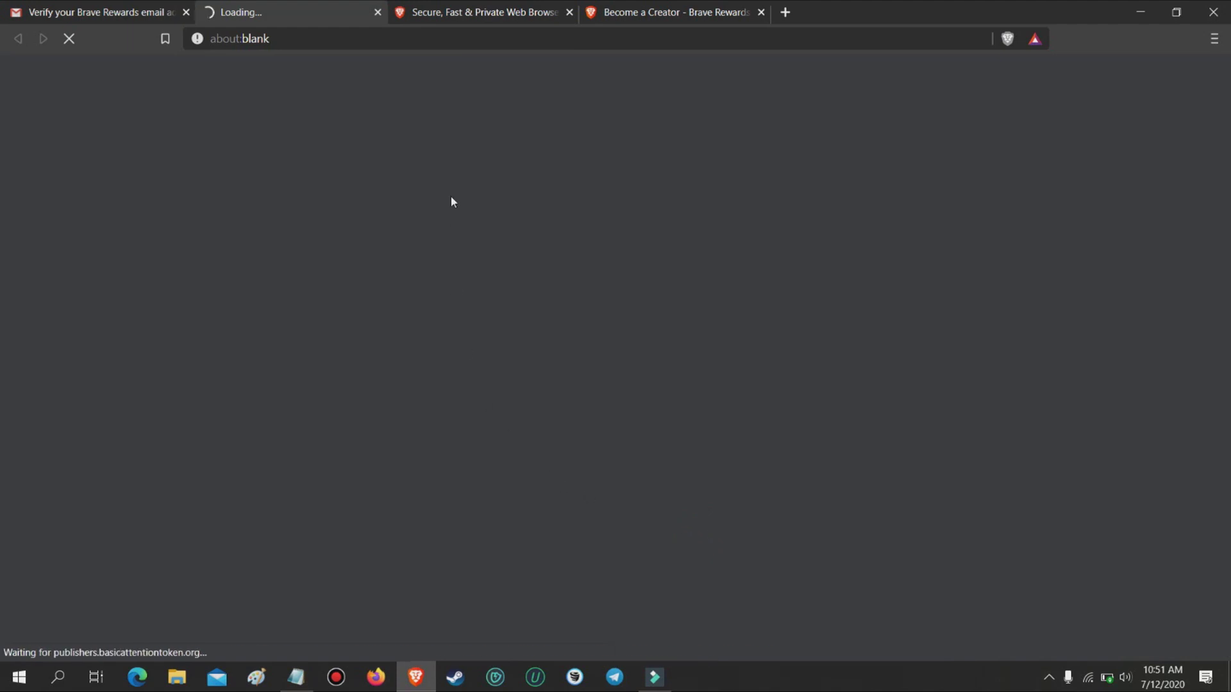
Step: Close the old brave.com tab and start entering a name in the Your Name field
click(554, 11)
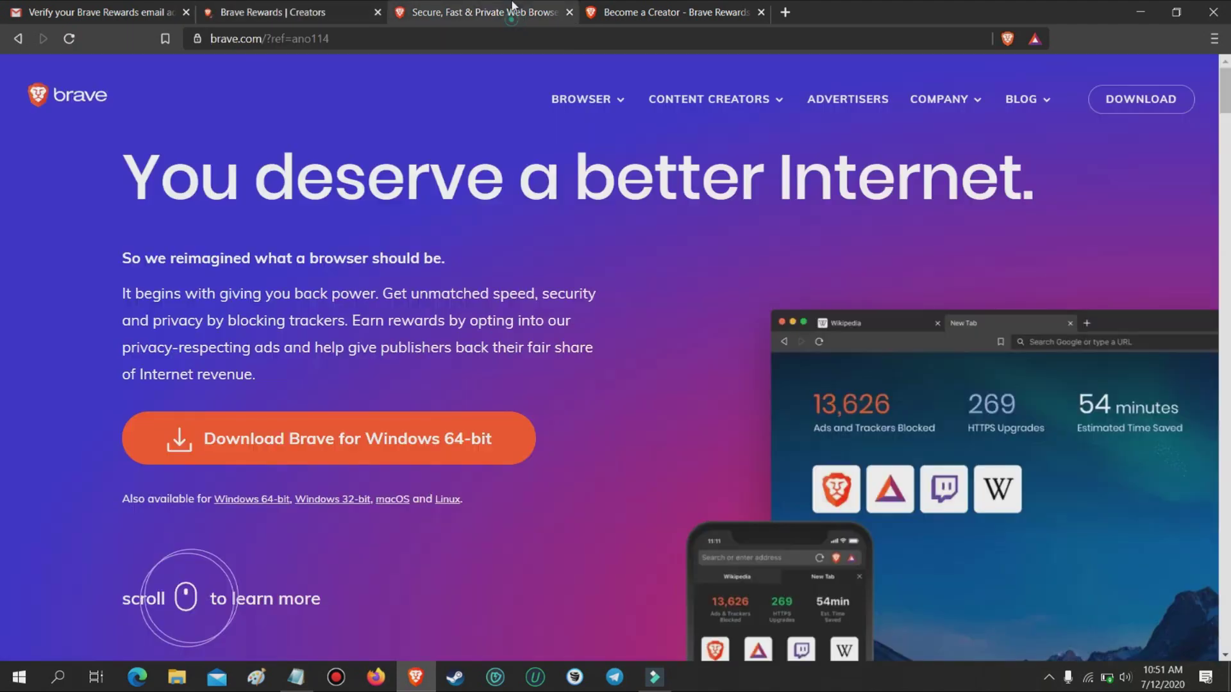
click(570, 12)
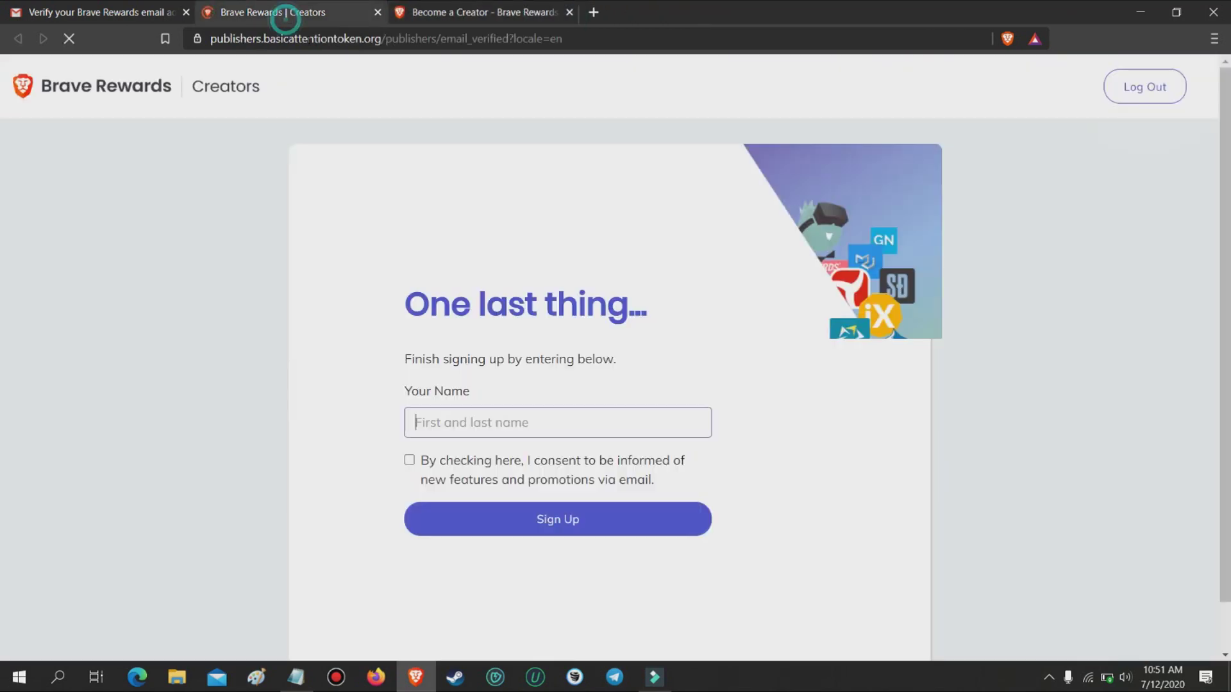
click(502, 421)
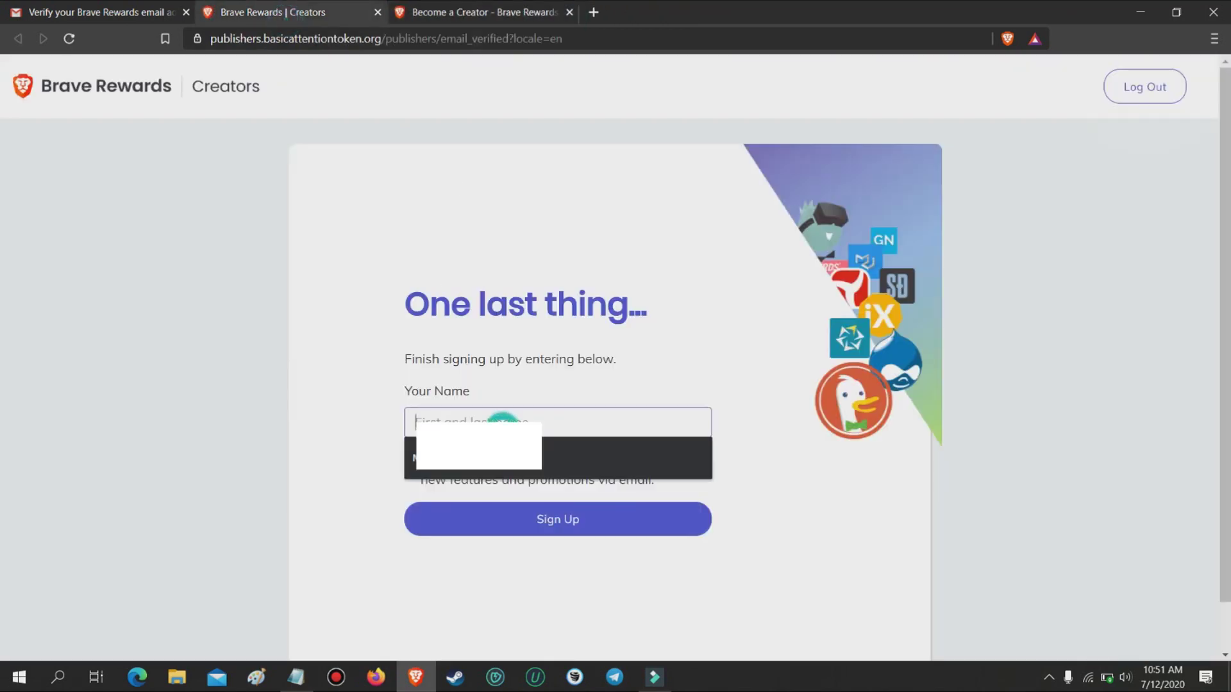
click(362, 428)
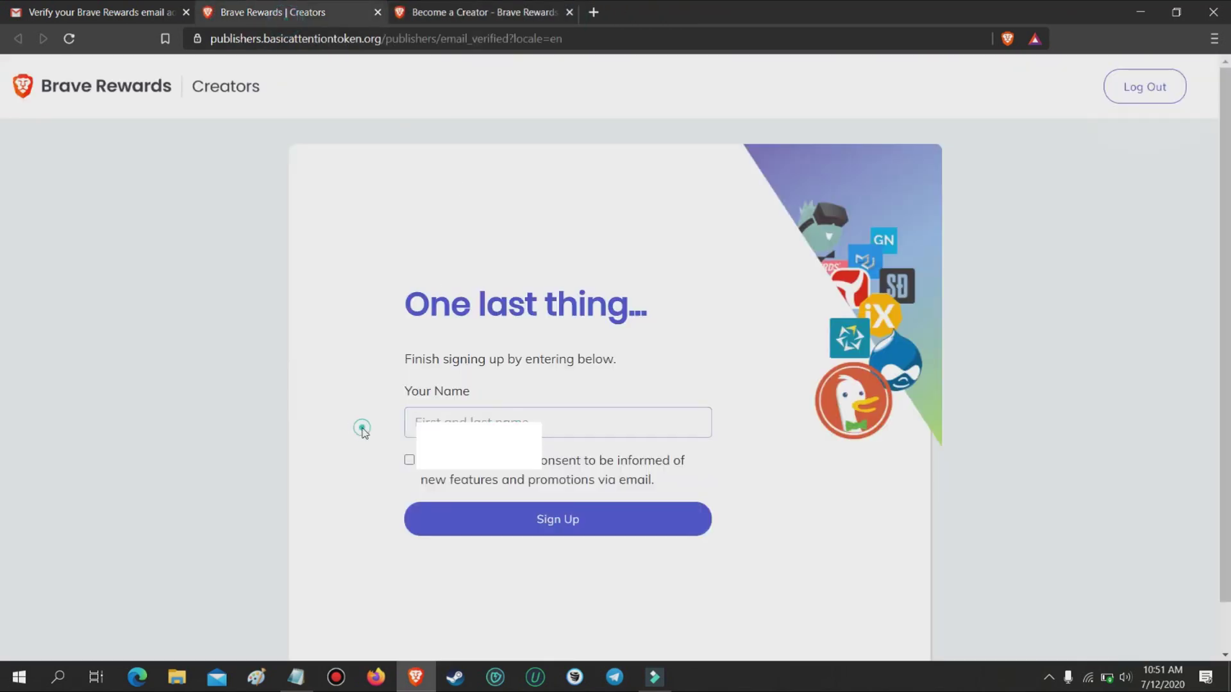
click(433, 421)
text(s)
click(423, 422)
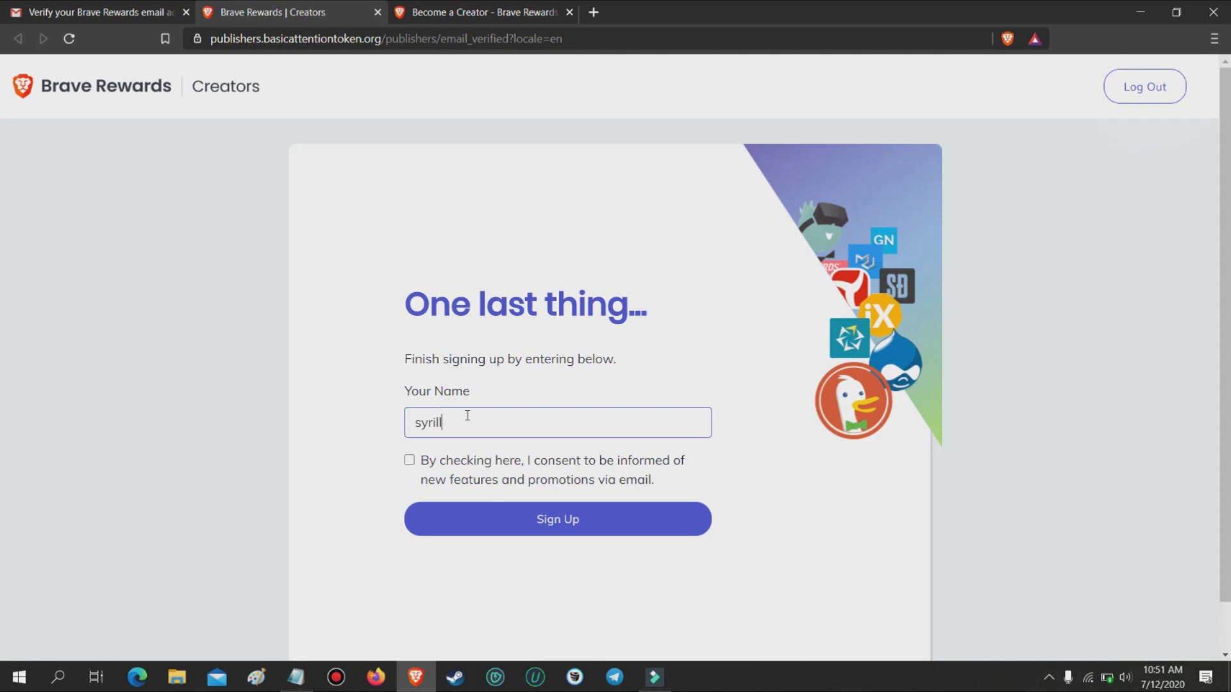
text(anon)
Step: Correct the first name, consent to feature and promotion e-mails, and submit the sign-up
drag(442, 422, 366, 421)
text(jay)
click(410, 460)
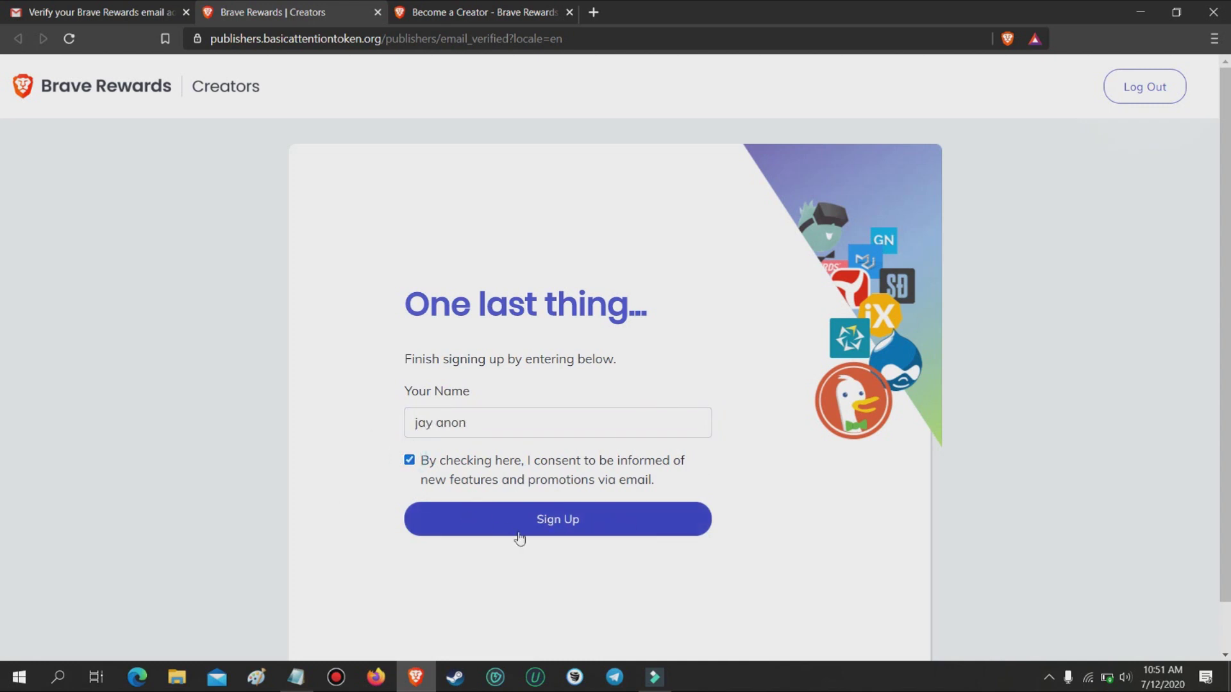
click(553, 530)
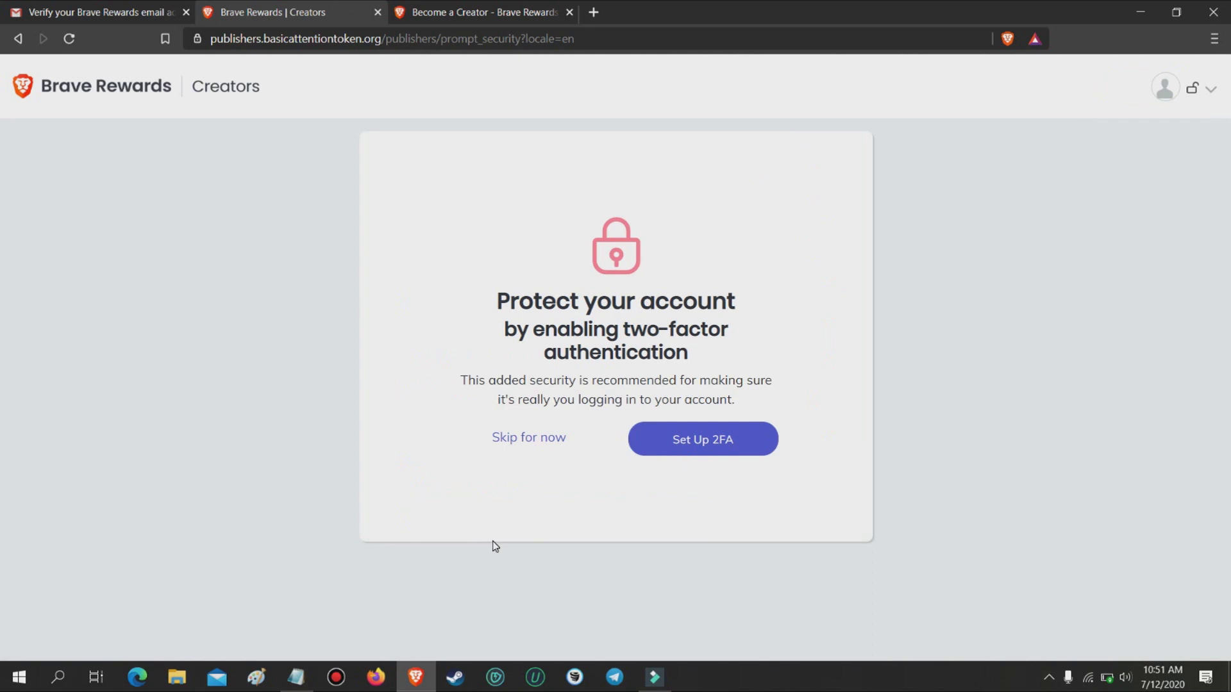
Step: Skip two-factor setup and dismiss the welcome dialog, reaching the 0.00 BAT creator dashboard
click(525, 436)
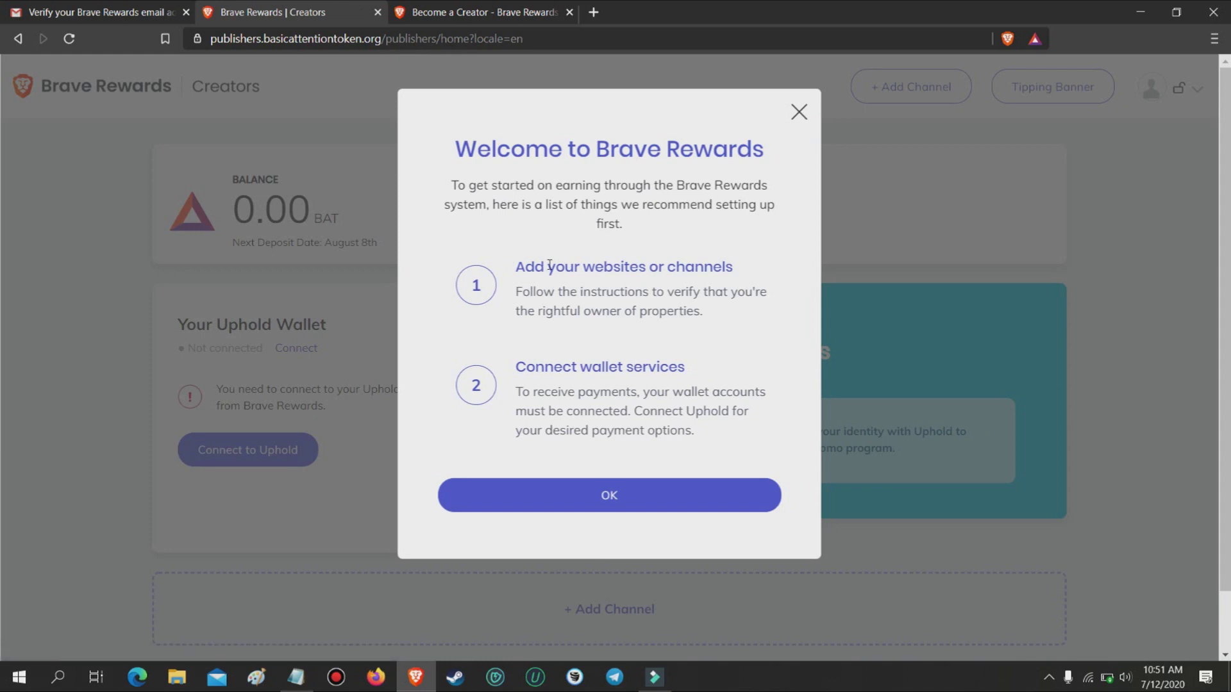
click(597, 495)
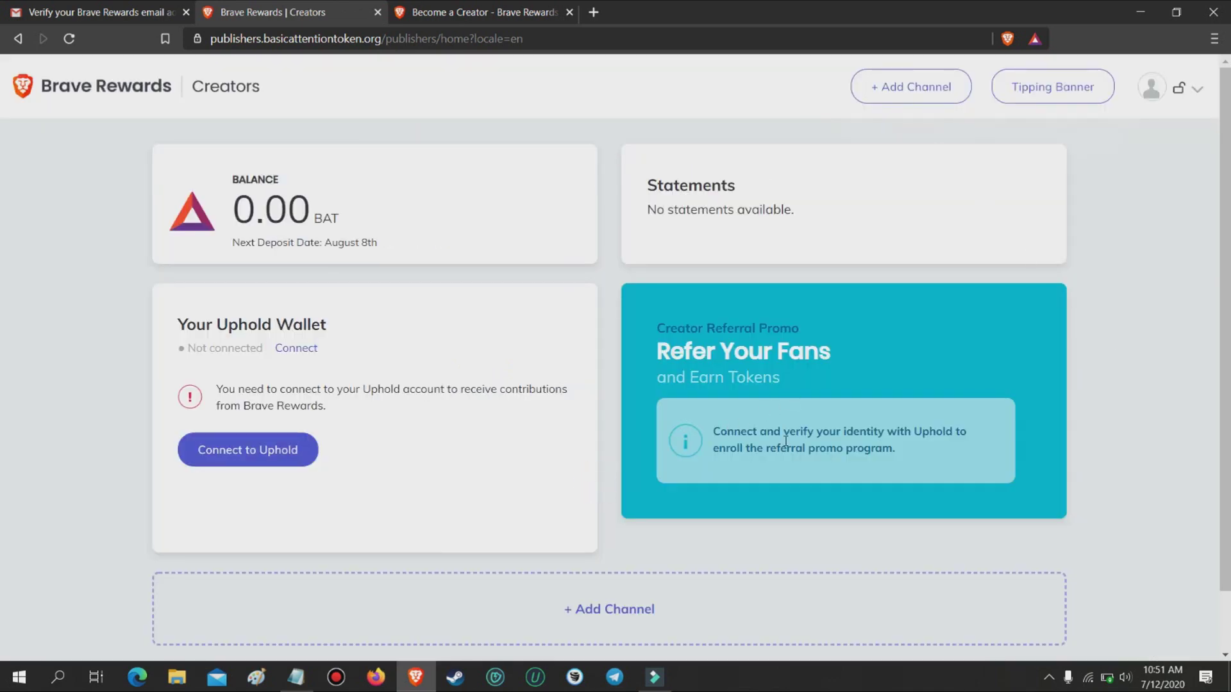
scroll(785, 442, down, 1)
scroll(787, 446, up, 1)
Step: Return the Gmail tab to the inbox, then switch back to the Brave Rewards Creators dashboard
click(131, 11)
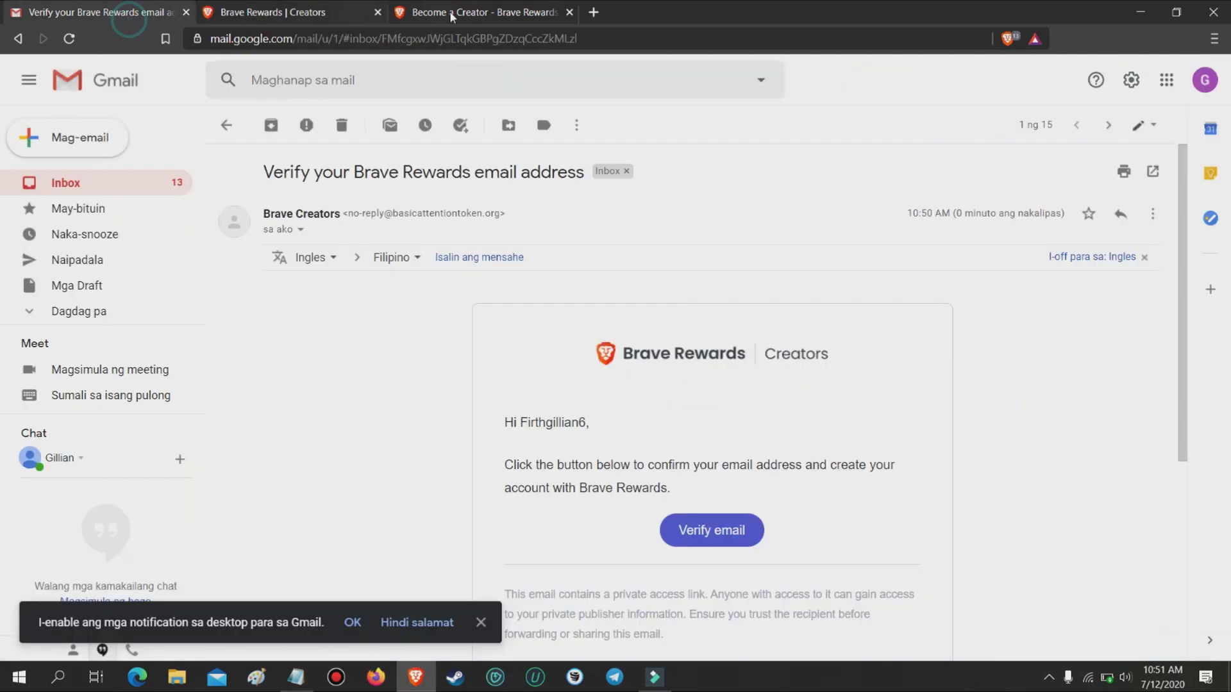
click(597, 40)
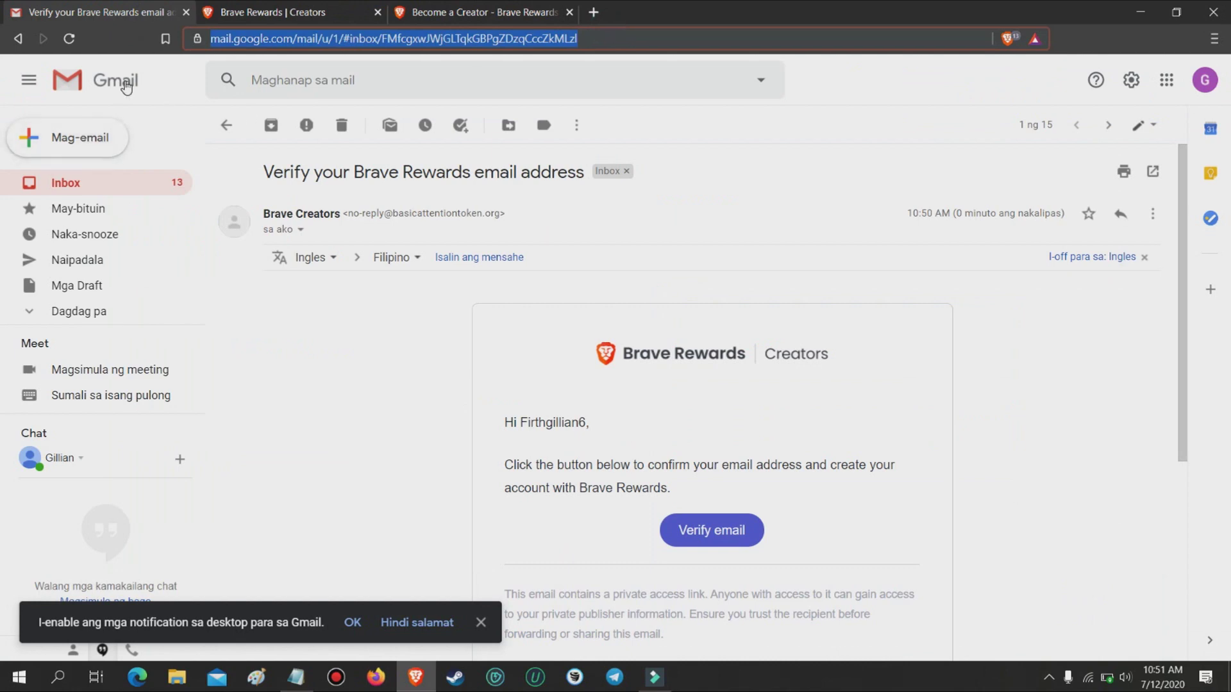
click(122, 83)
click(278, 16)
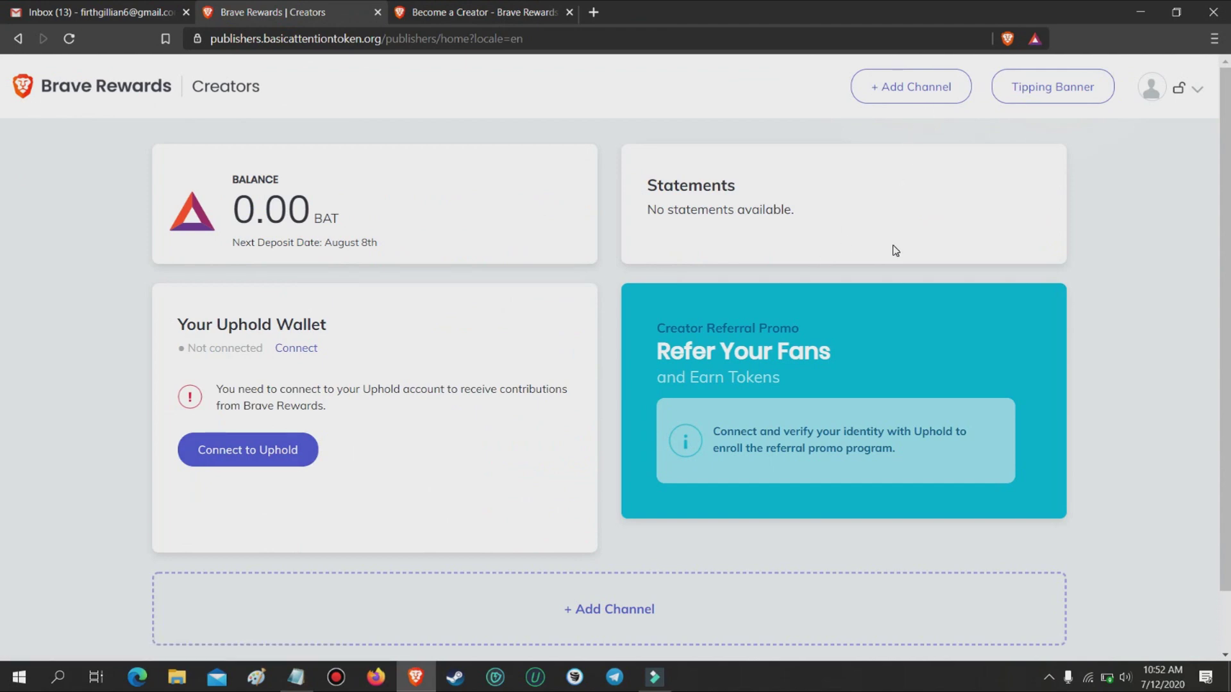
Step: Start adding a Website channel from the Add Channel dialog on the creator dashboard
scroll(763, 271, down, 1)
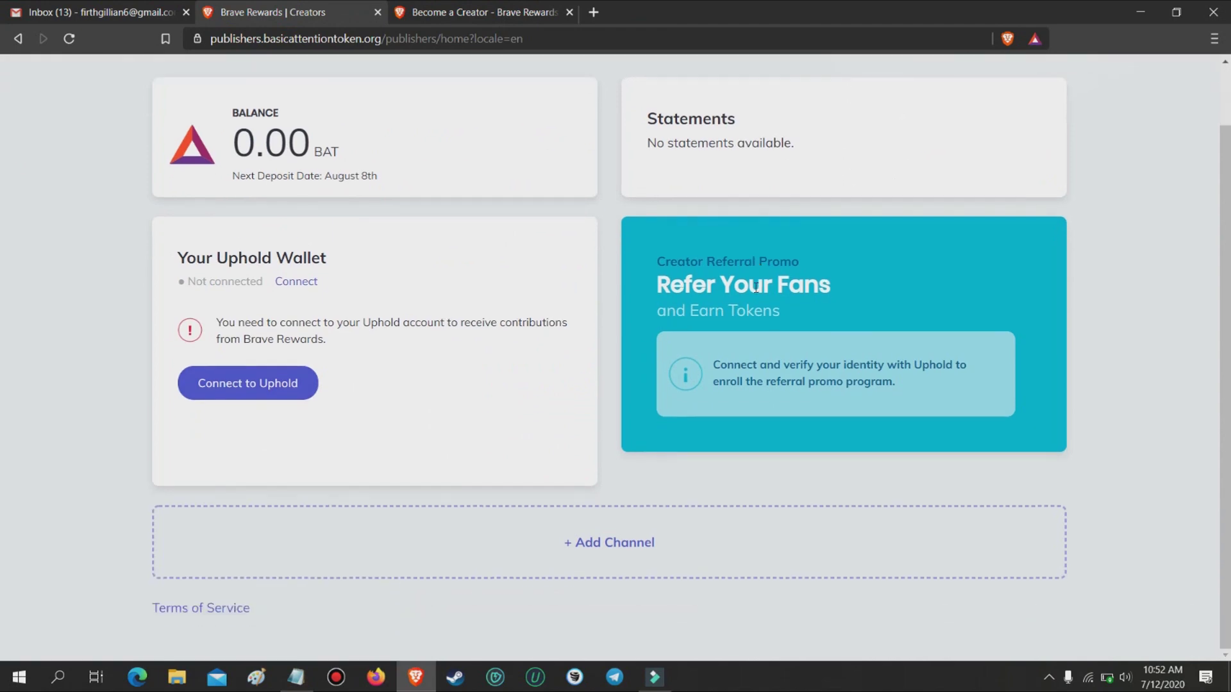
click(613, 542)
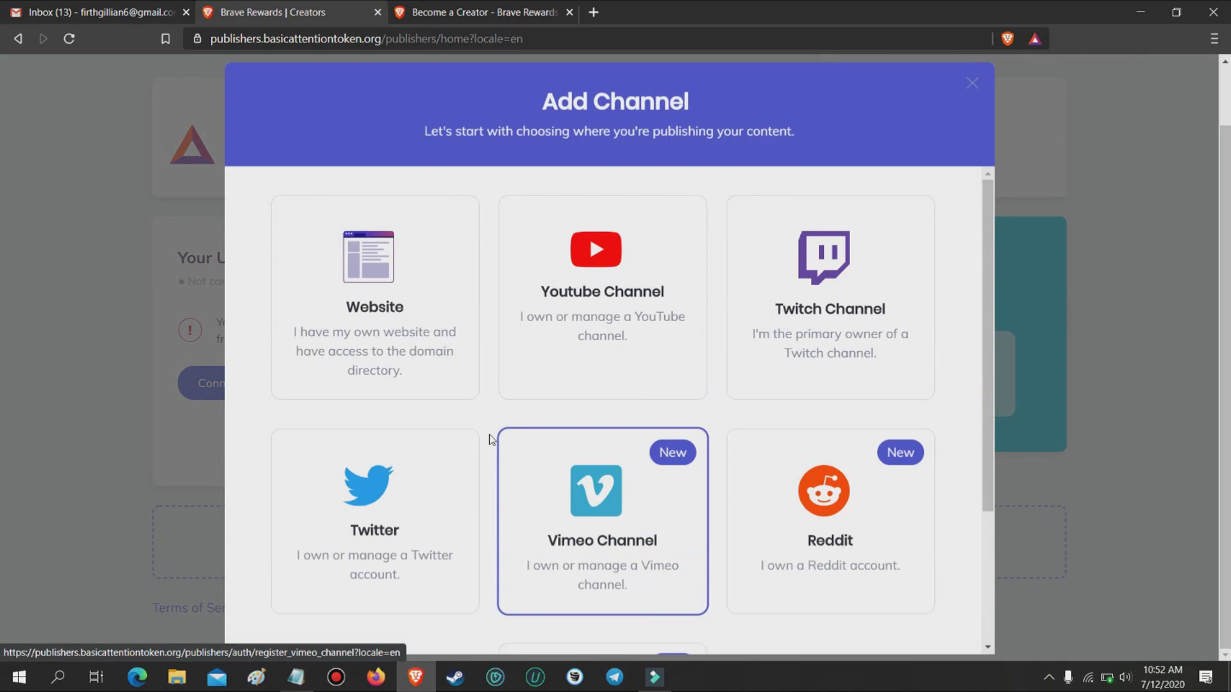
click(401, 272)
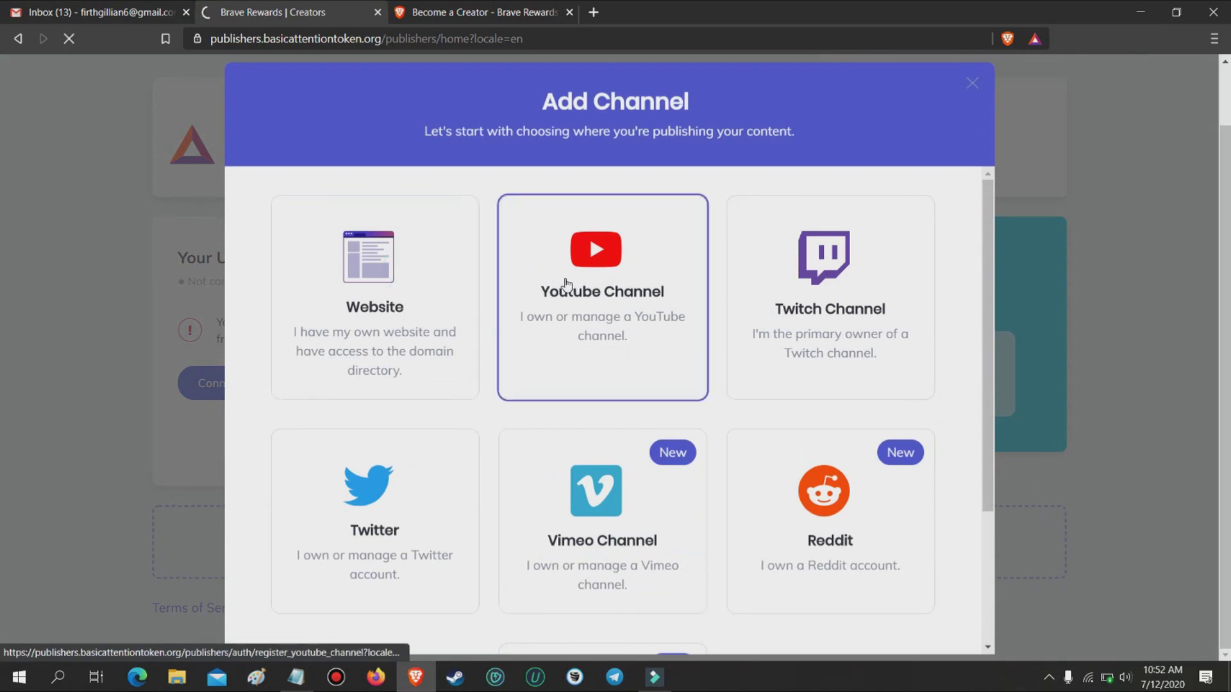